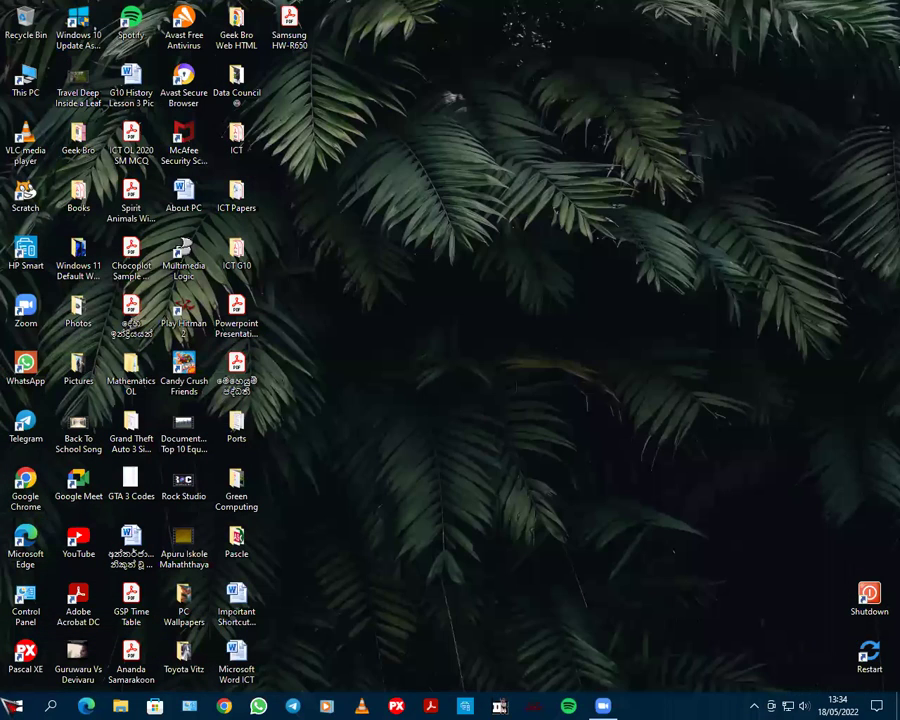
Go from the Start menu to Settings' Update & Security page, showing the PC is up to date
left_click(12, 706)
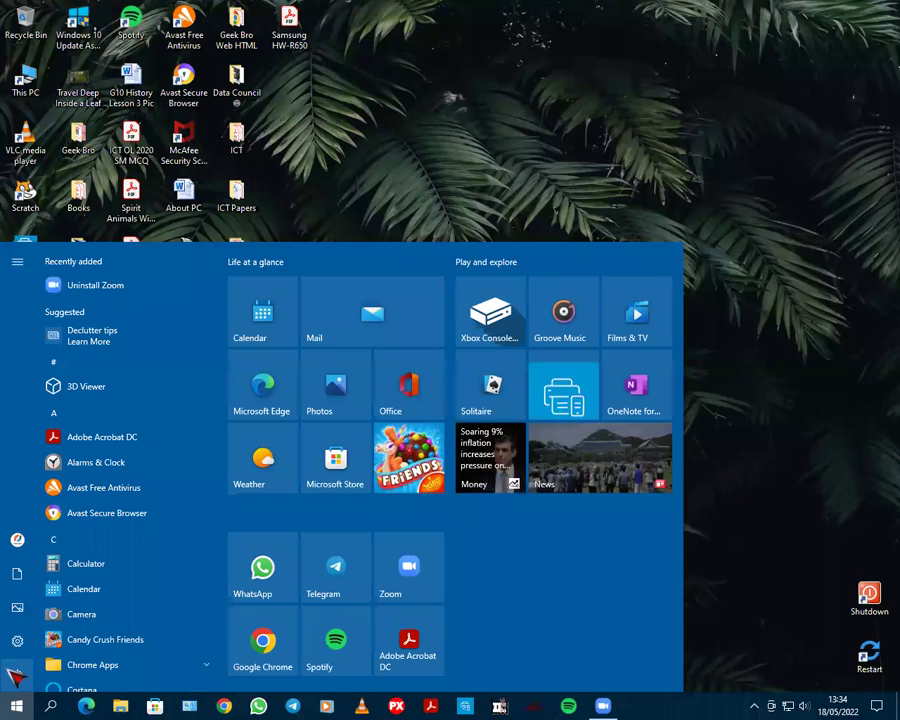
left_click(17, 640)
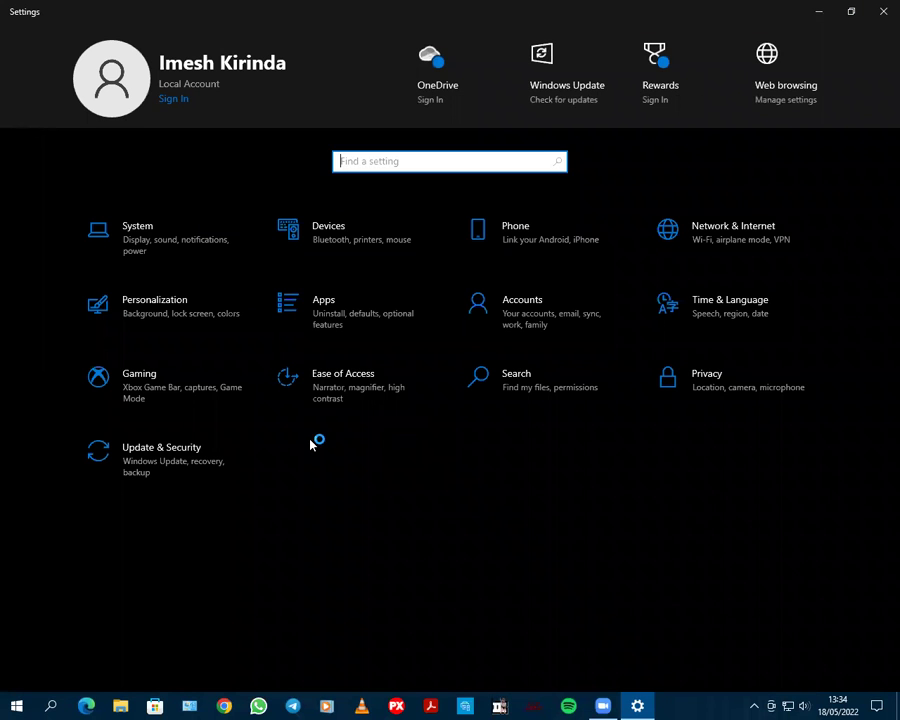
left_click(145, 460)
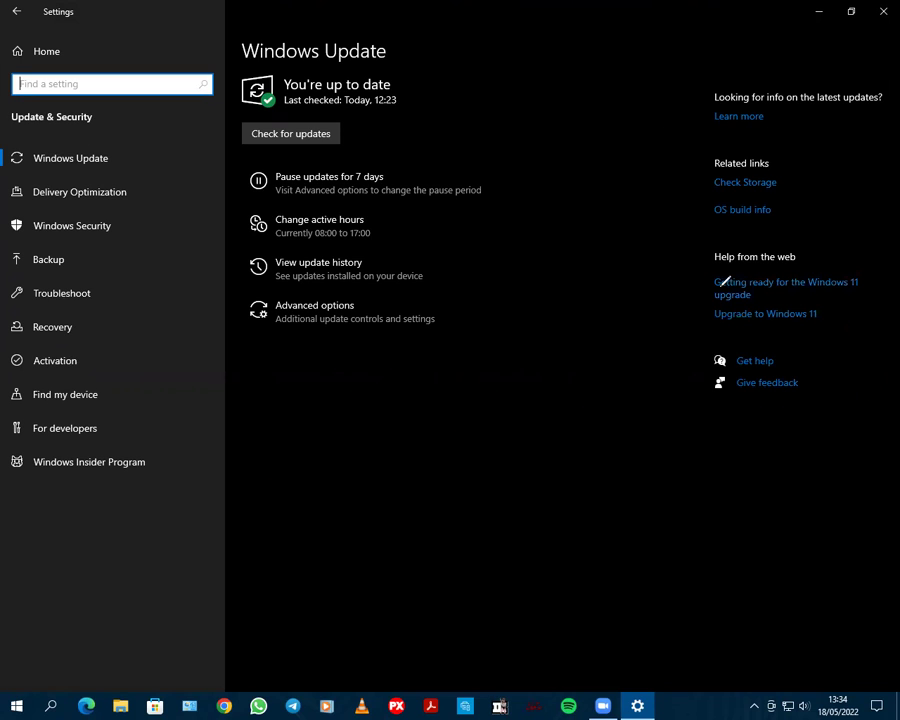
mouse_move(690, 345)
left_mouse_down()
mouse_move(681, 285)
mouse_move(739, 298)
mouse_move(846, 295)
left_mouse_up()
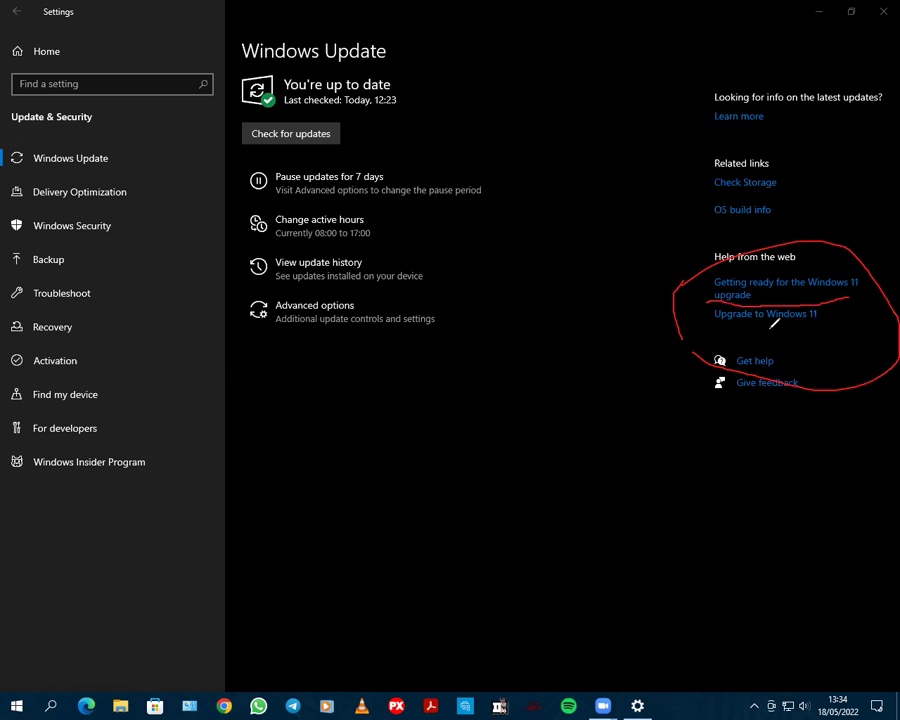
mouse_move(720, 328)
left_mouse_down()
mouse_move(830, 312)
mouse_move(707, 316)
mouse_move(714, 278)
mouse_move(800, 272)
mouse_move(858, 281)
mouse_move(716, 302)
left_mouse_up()
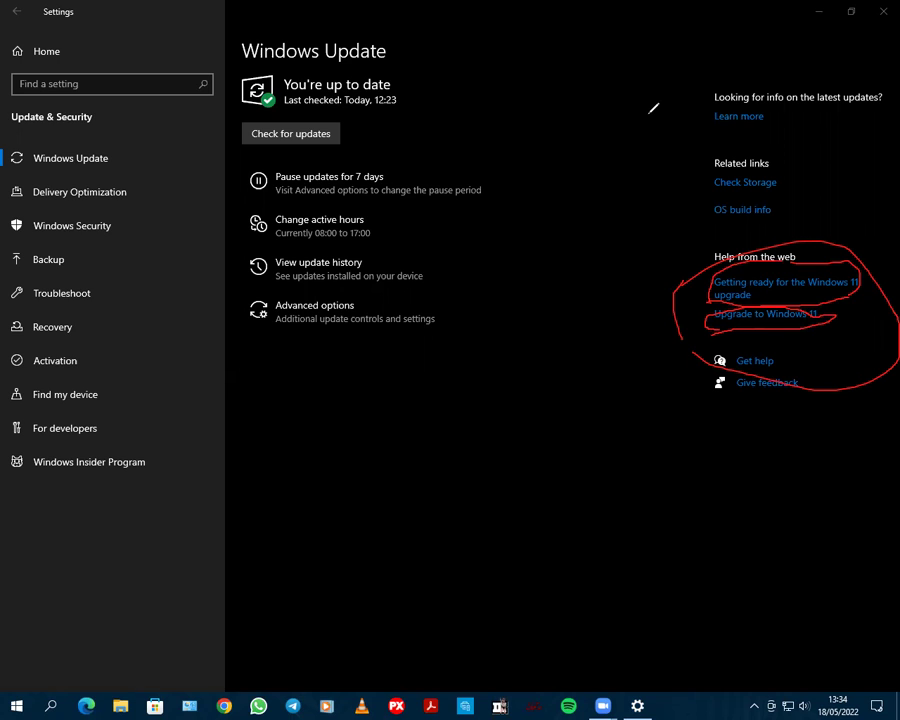
key("e")
key("Escape")
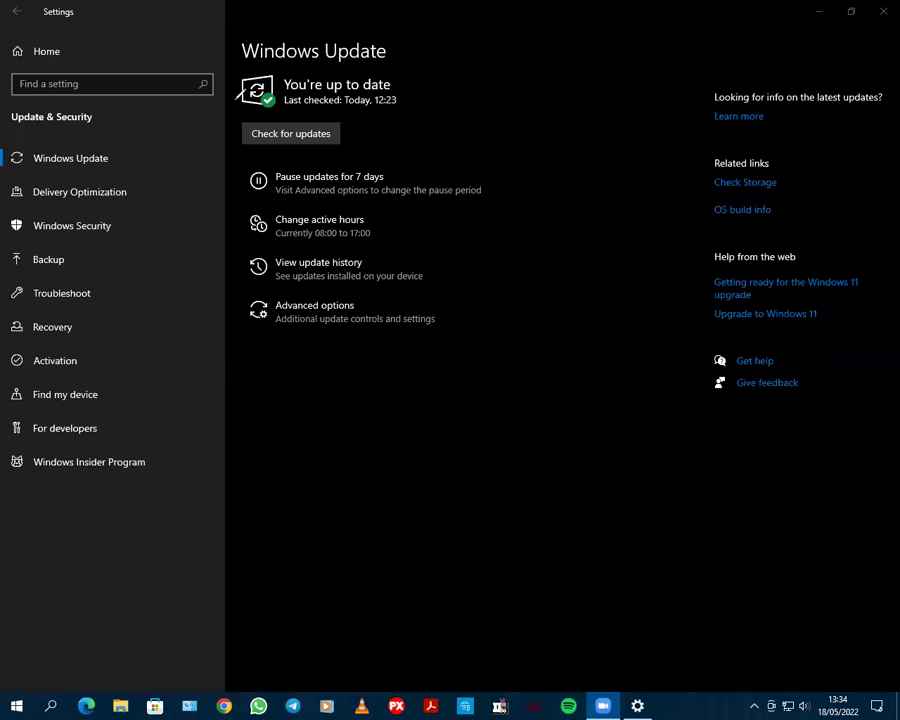
mouse_move(237, 92)
left_mouse_down()
mouse_move(204, 84)
mouse_move(262, 118)
left_mouse_up()
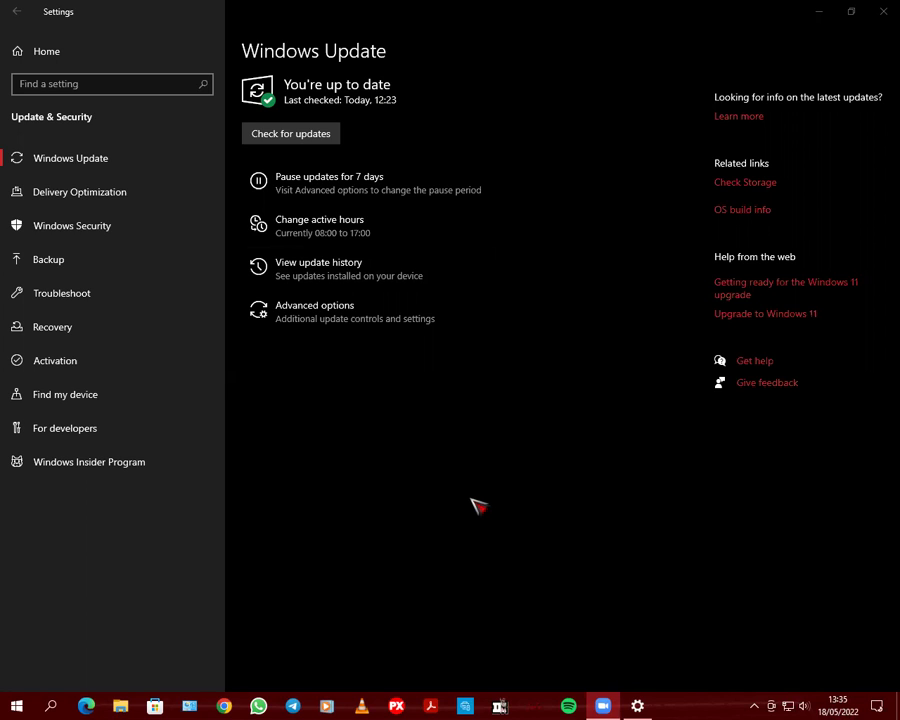
Go back to the Settings home page with all the main categories
left_click(16, 11)
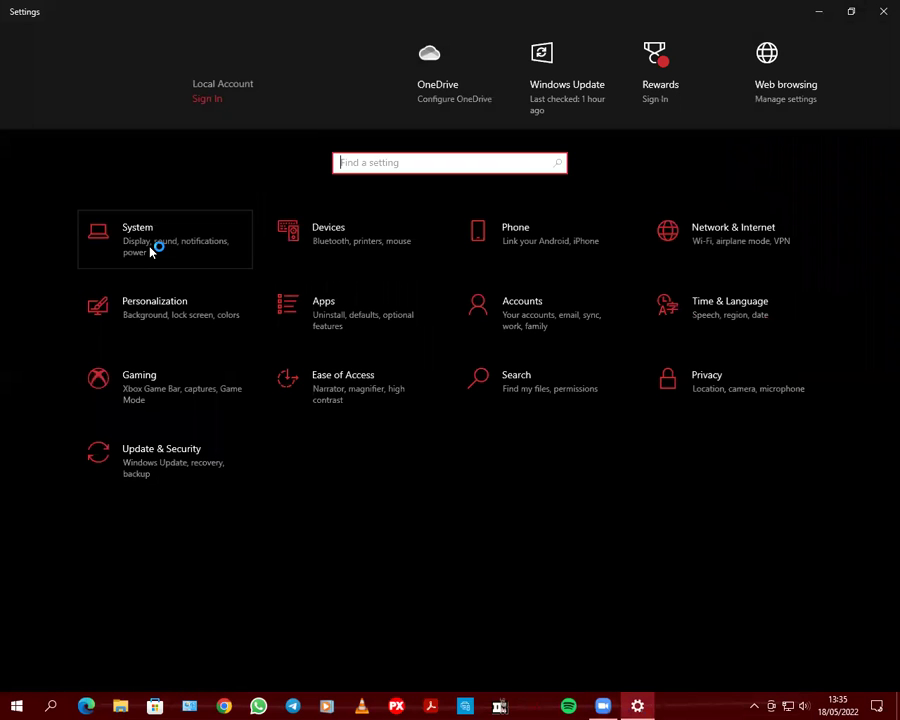
Open System > About and highlight version 21H2 under Windows specifications
left_click(155, 253)
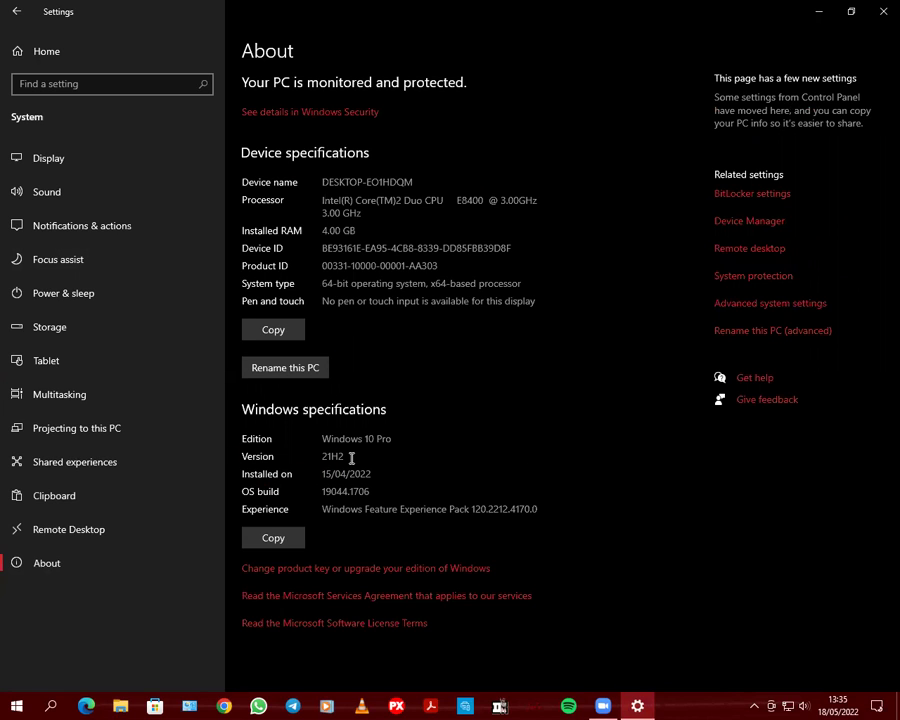
left_click_drag(321, 457, 346, 459)
left_click(510, 476)
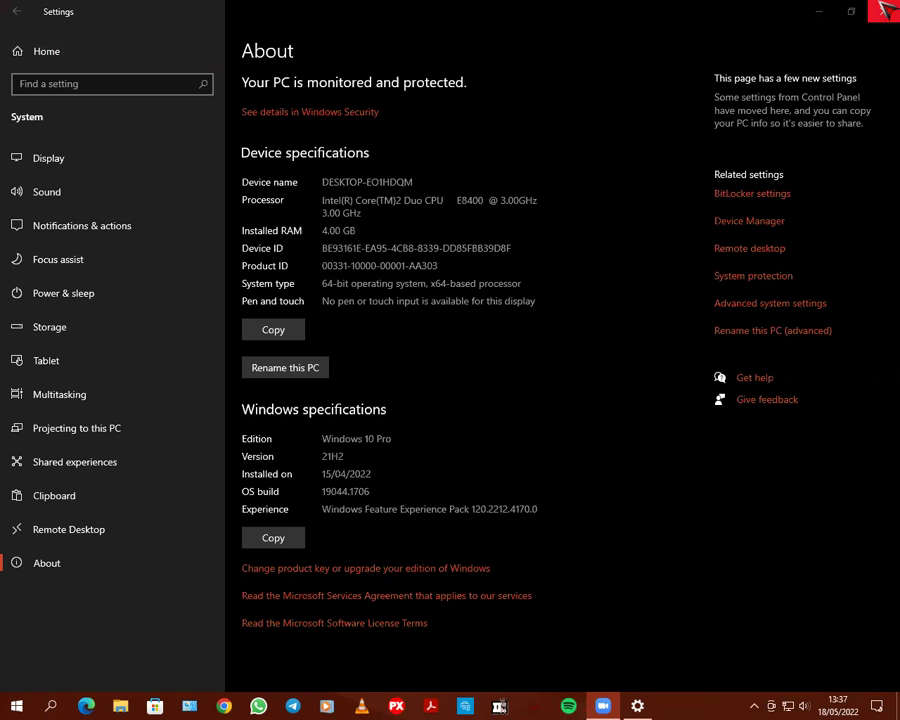
Close Settings and toggle the Start menu open and closed a few times
left_click(884, 10)
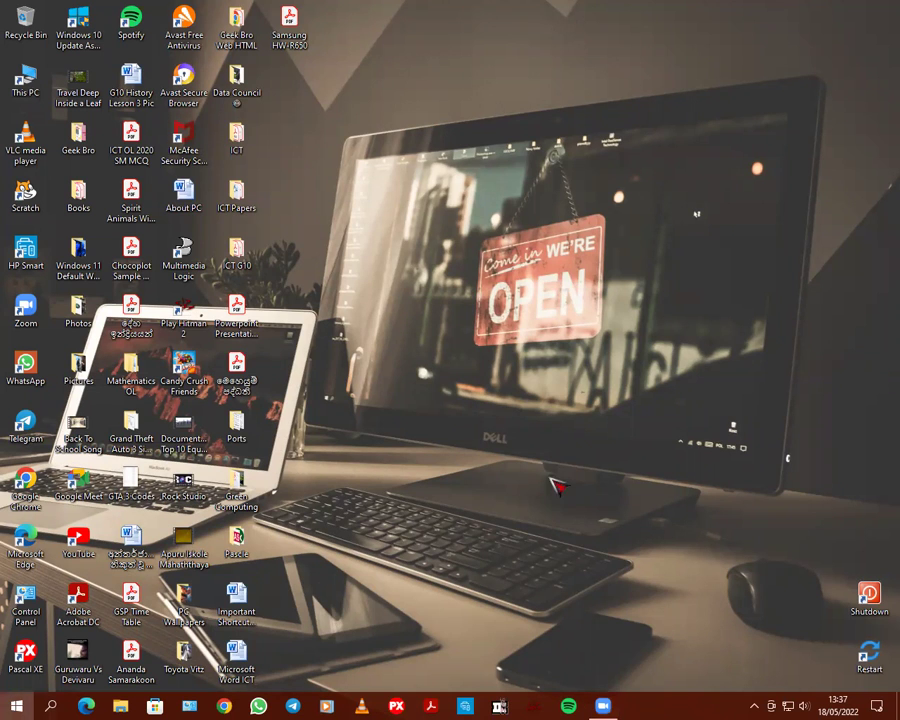
key("super")
key("super")
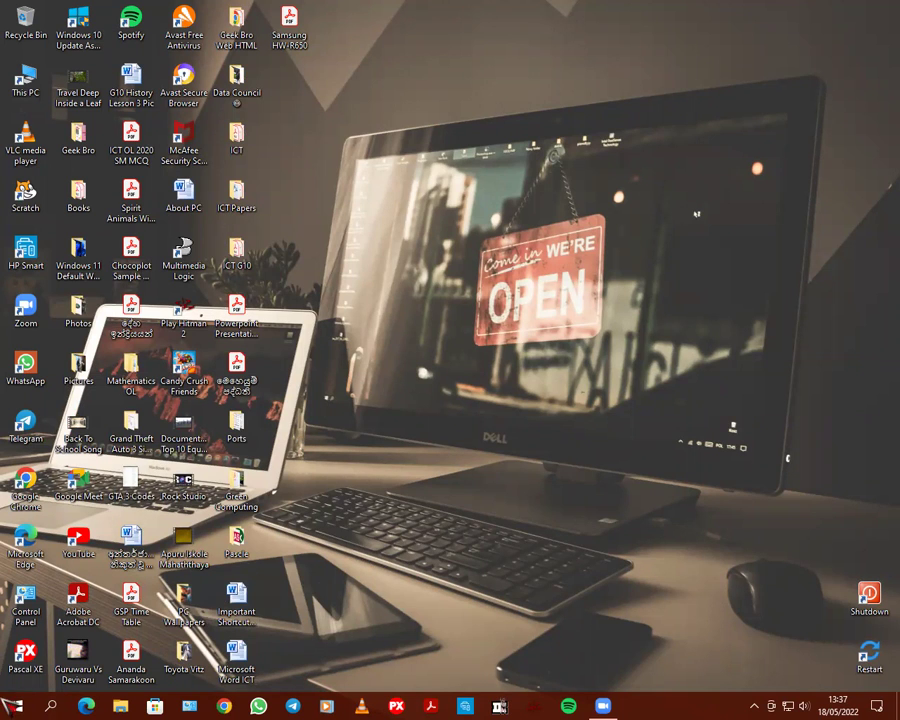
key("super")
scroll(209, 600, "down", 15)
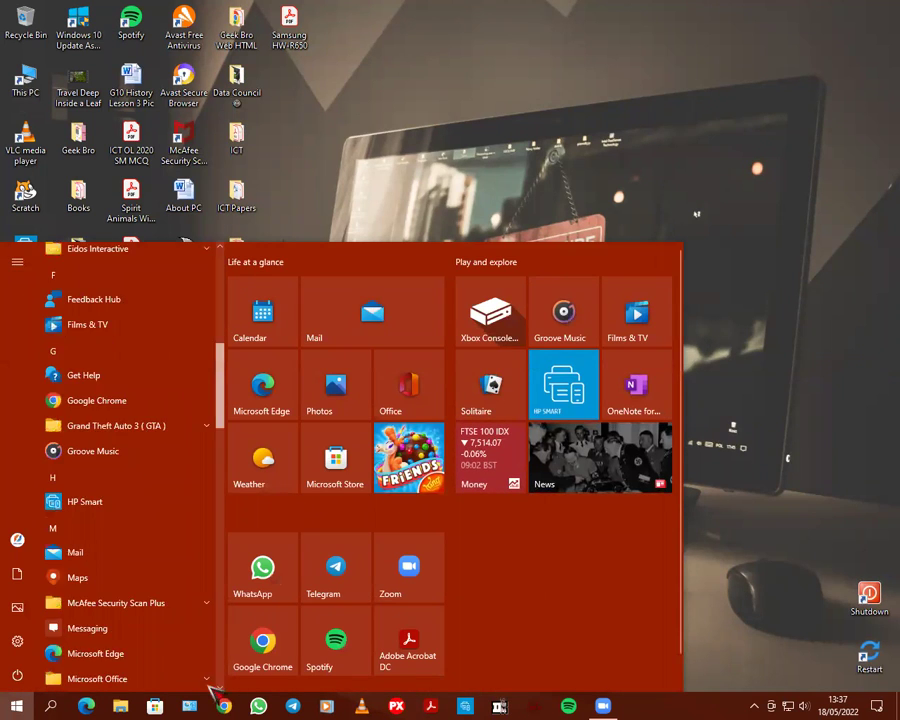
key("super")
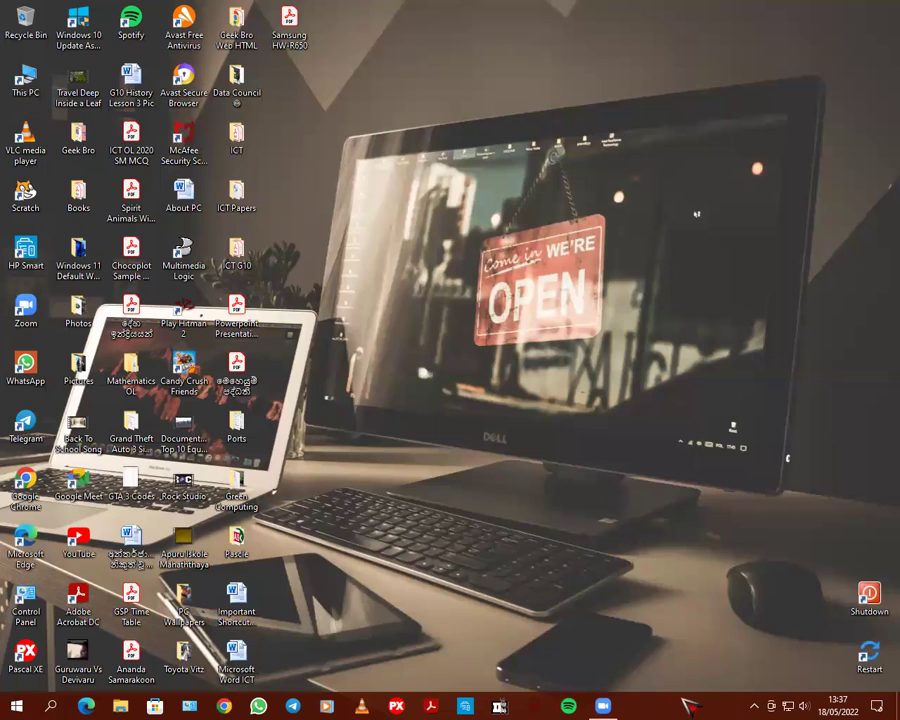
key("super")
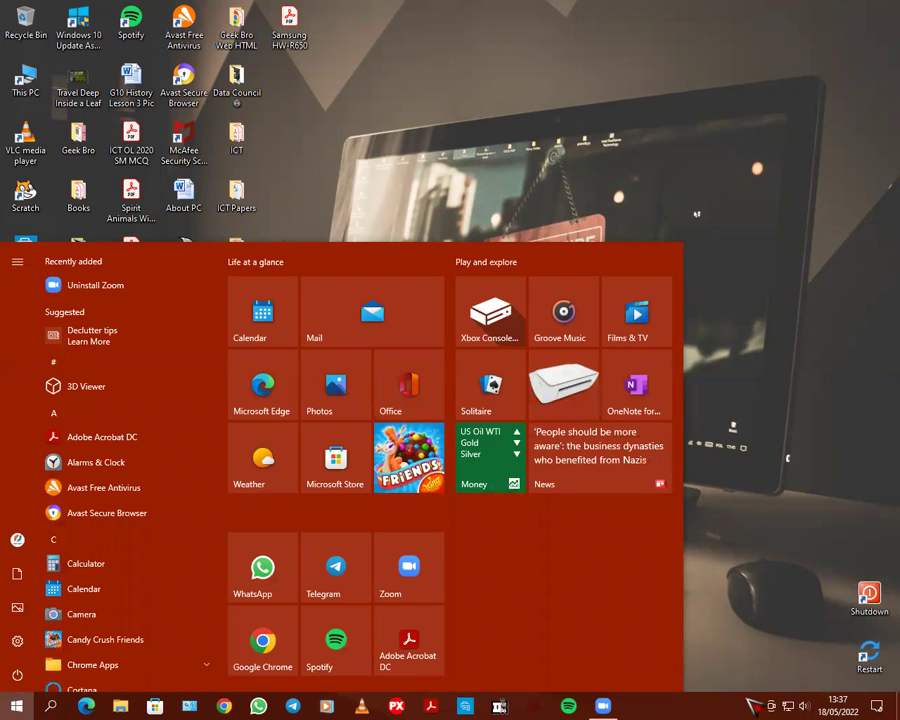
left_click(12, 706)
left_click(12, 706)
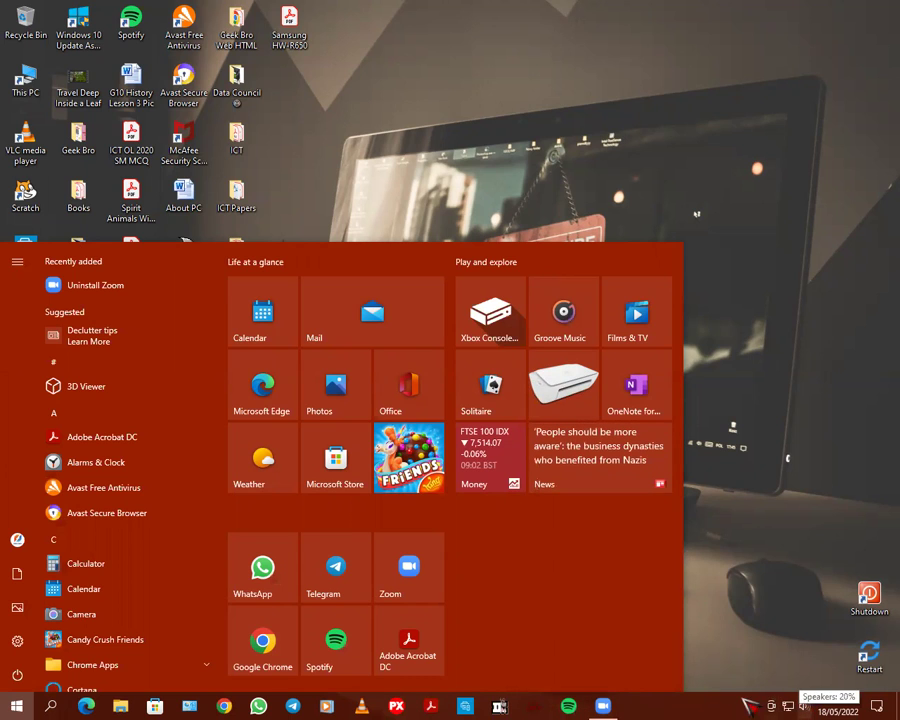
Launch Google Chrome from the taskbar
left_click(755, 706)
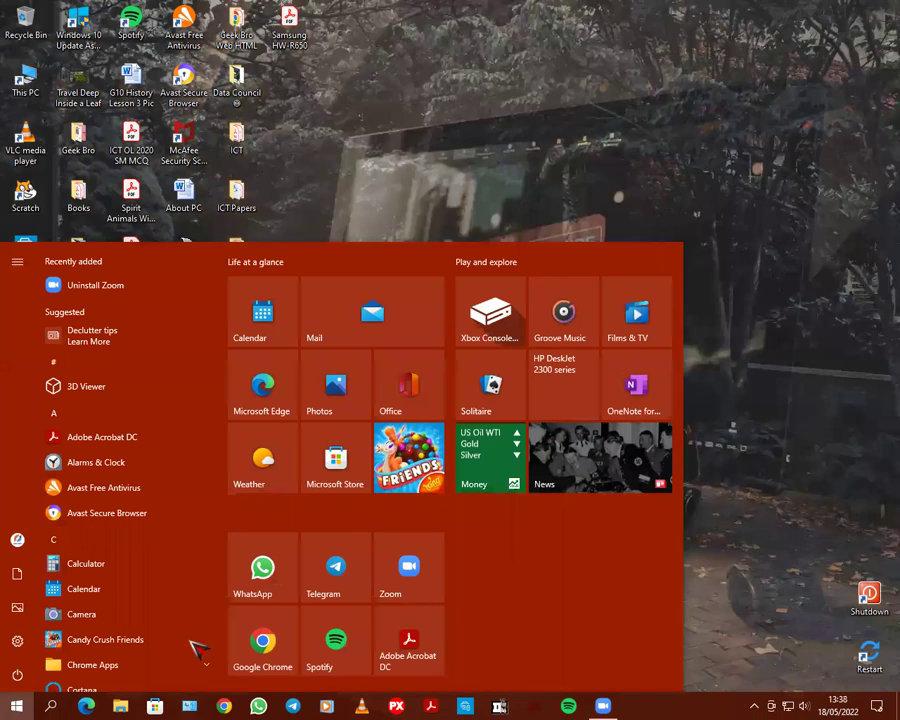
key("Escape")
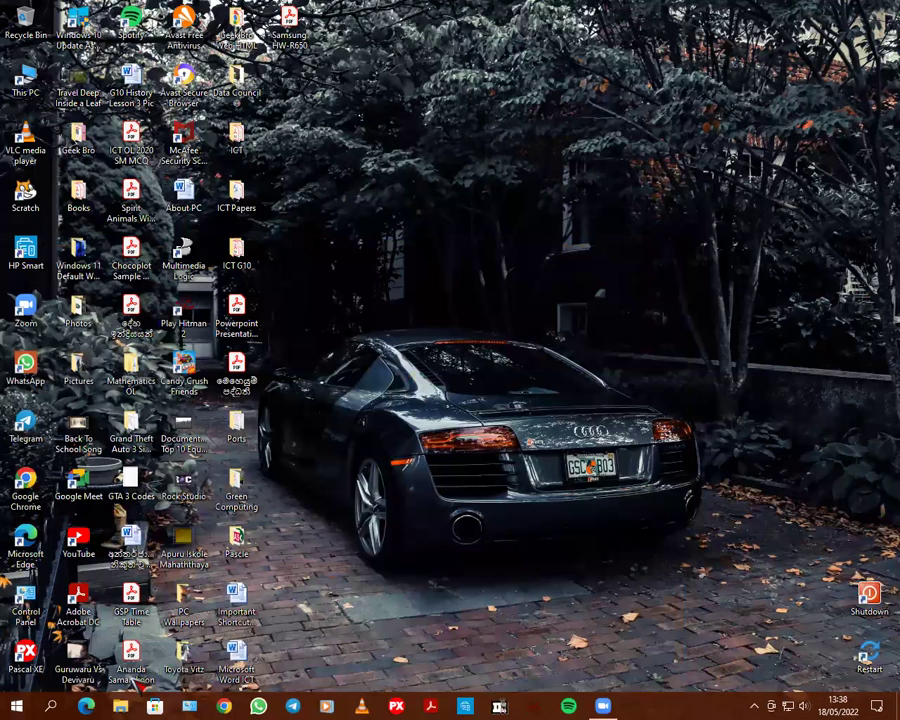
left_click(225, 706)
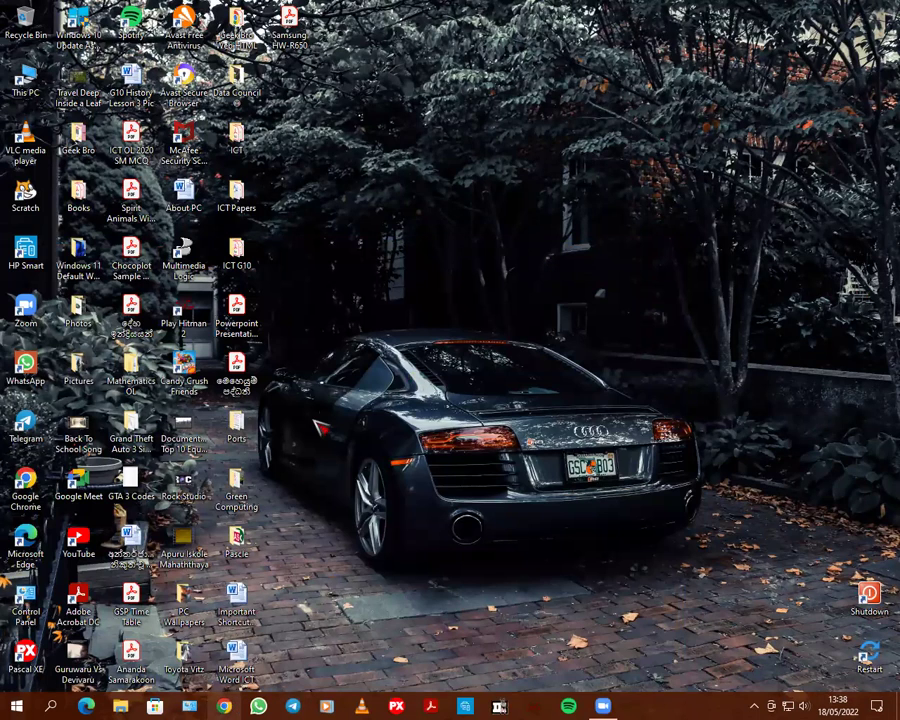
Search Google for 'update 21h2' from the Chrome address bar, correcting typos along the way
type("updaty")
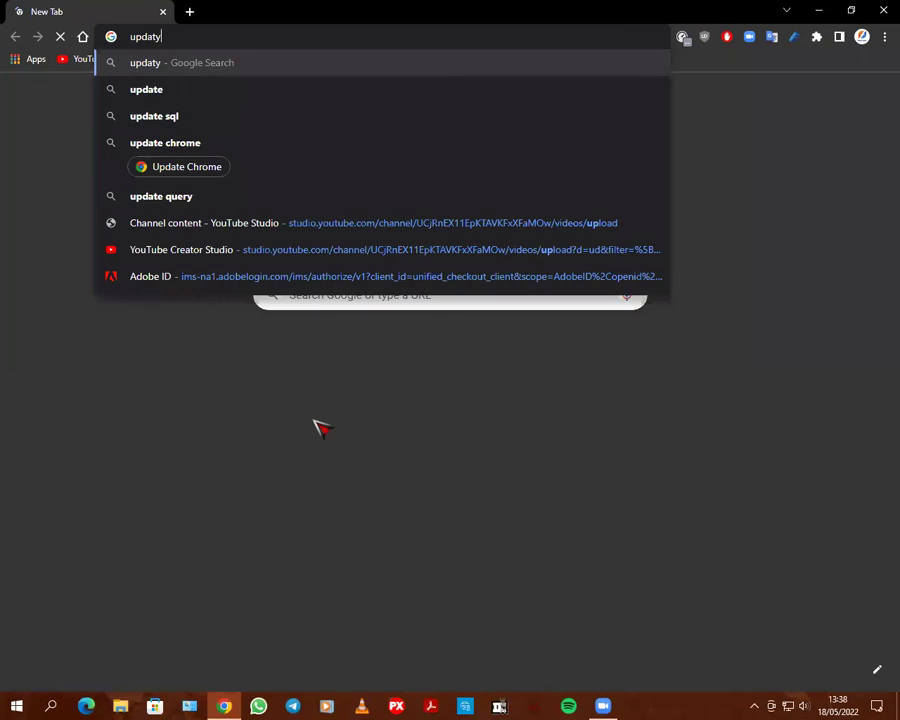
key("BackSpace")
key("BackSpace")
key("BackSpace")
key("BackSpace")
key("BackSpace")
type("pda")
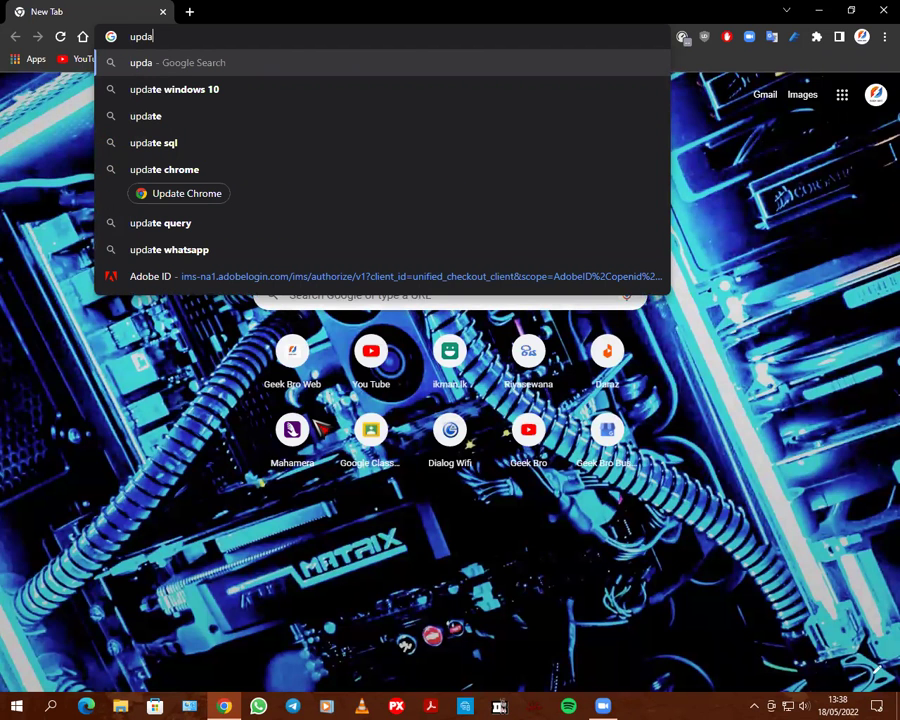
type("te ")
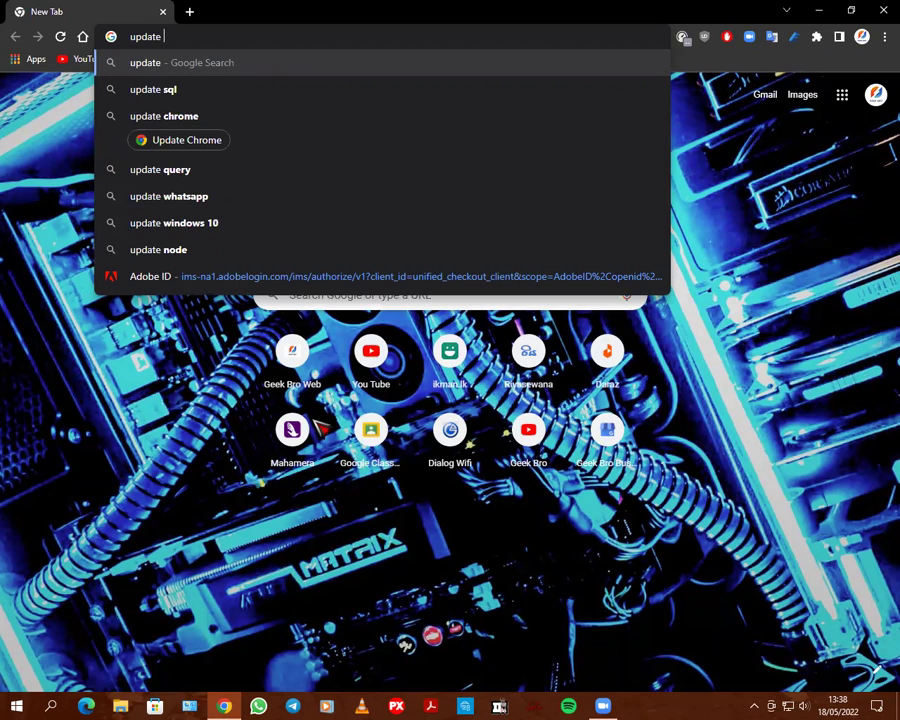
type("h")
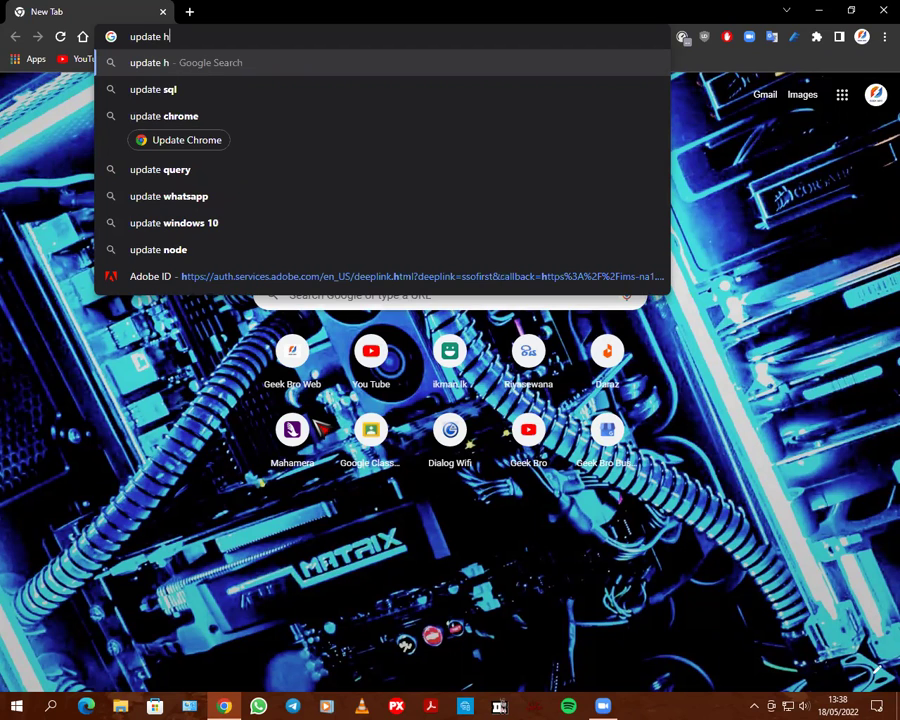
key("BackSpace")
type("2")
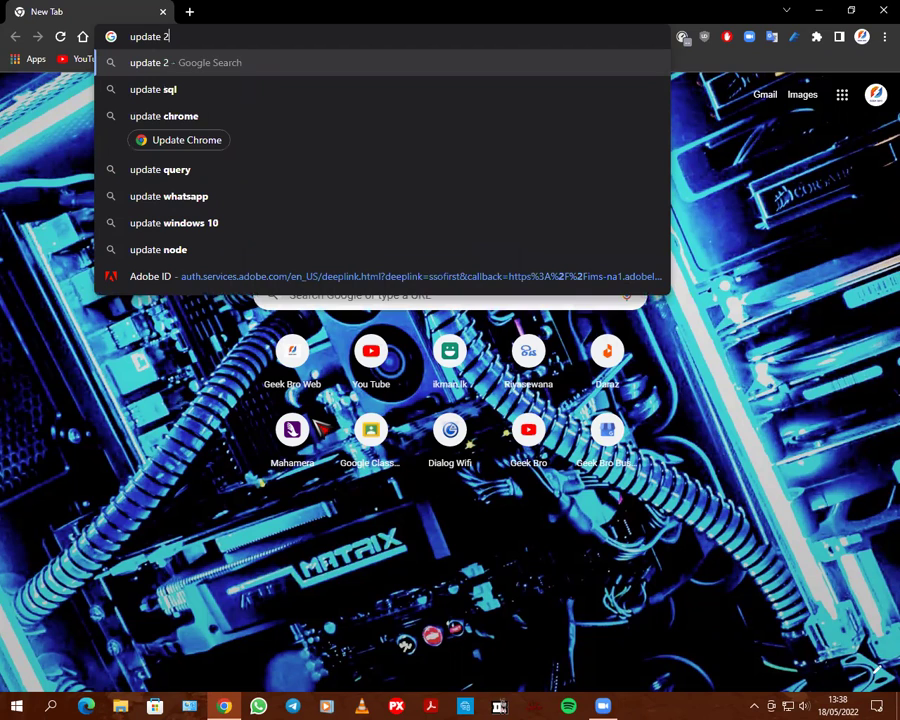
type("2h")
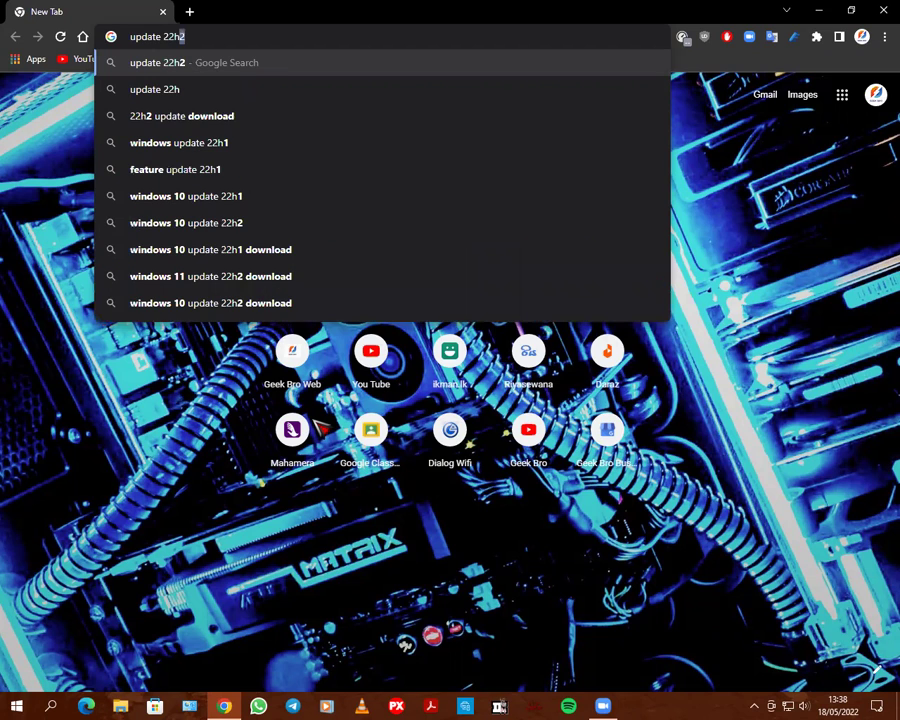
type("1")
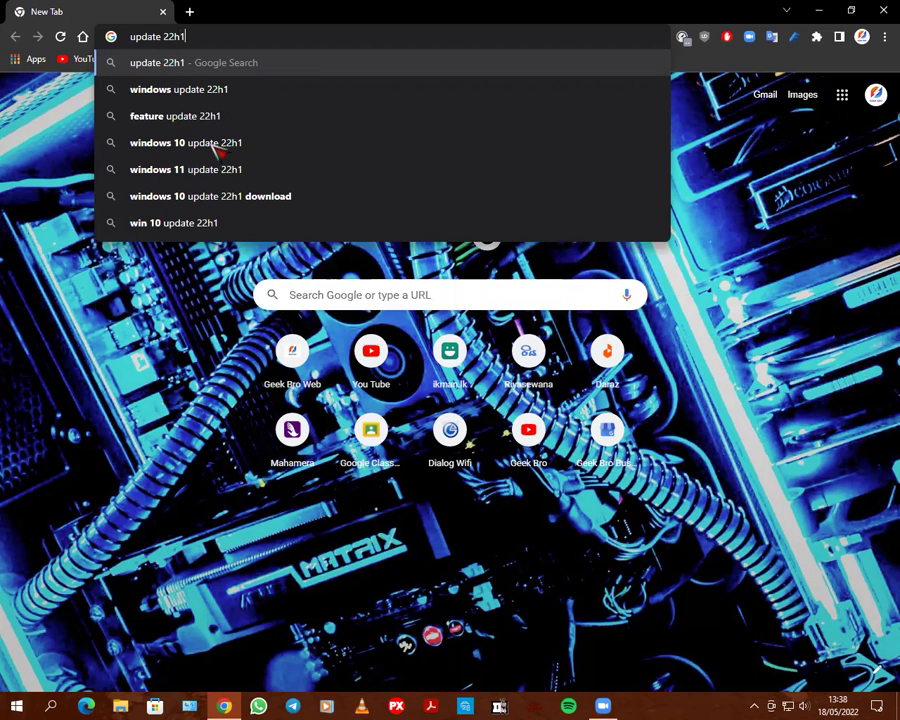
key("BackSpace")
key("BackSpace")
key("BackSpace")
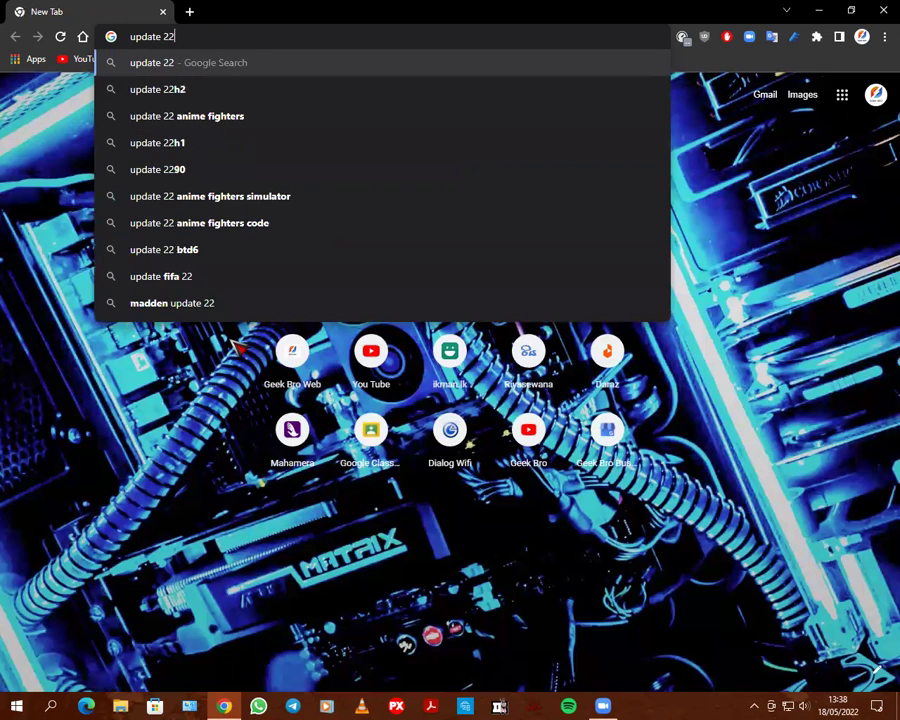
type("1h2")
key("Return")
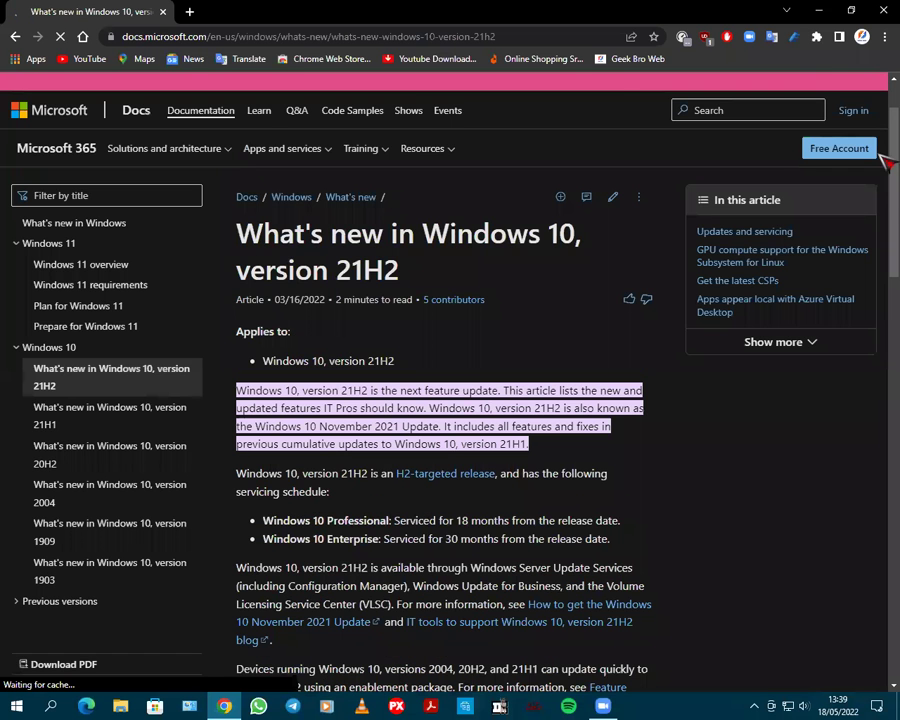
Scroll through the 21H2 article, turn off Focus assist's alarms-only mode, then return to the top
left_click_drag(886, 211, 886, 472)
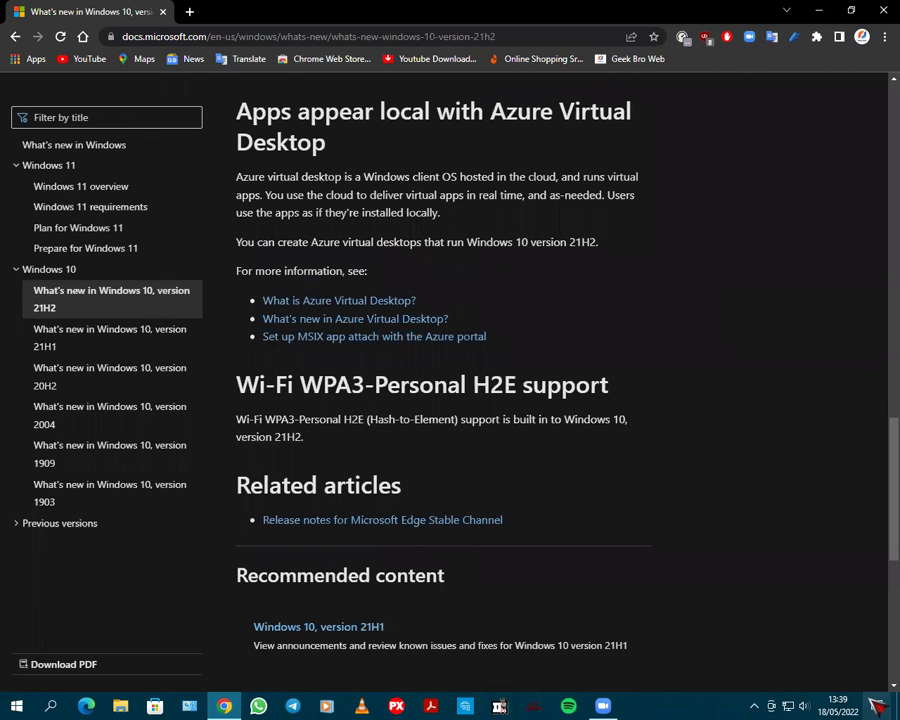
key("super+a")
left_click(789, 666)
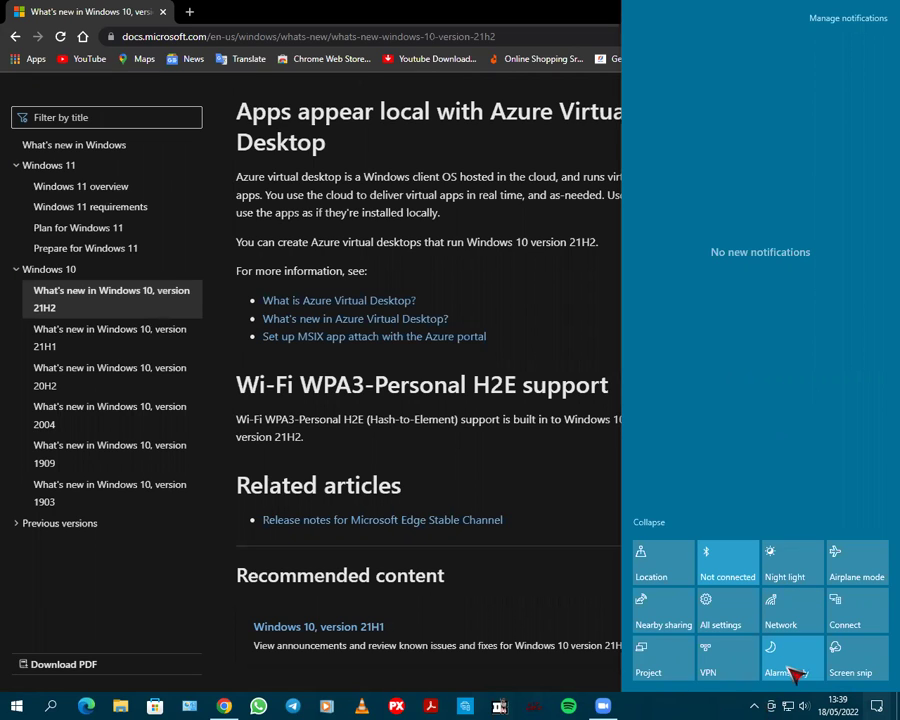
left_click(120, 642)
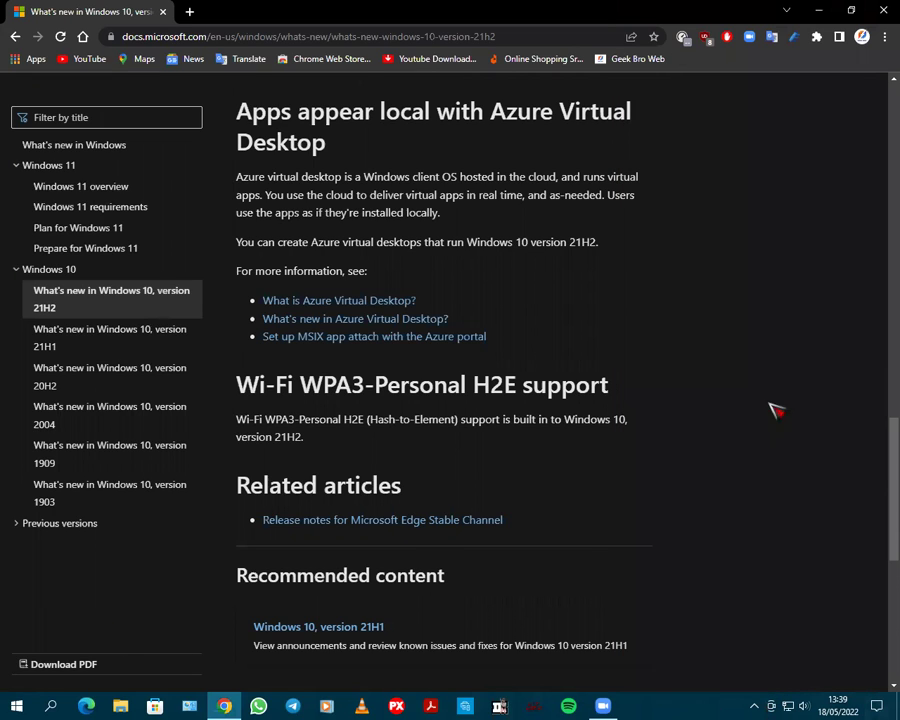
left_click_drag(886, 469, 886, 312)
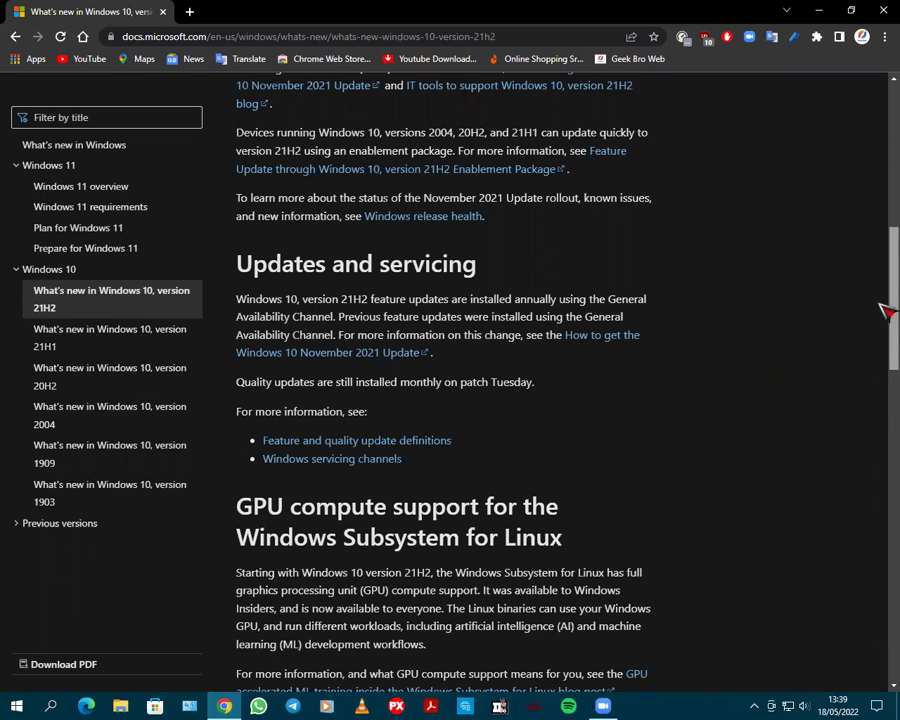
left_click_drag(884, 310, 884, 80)
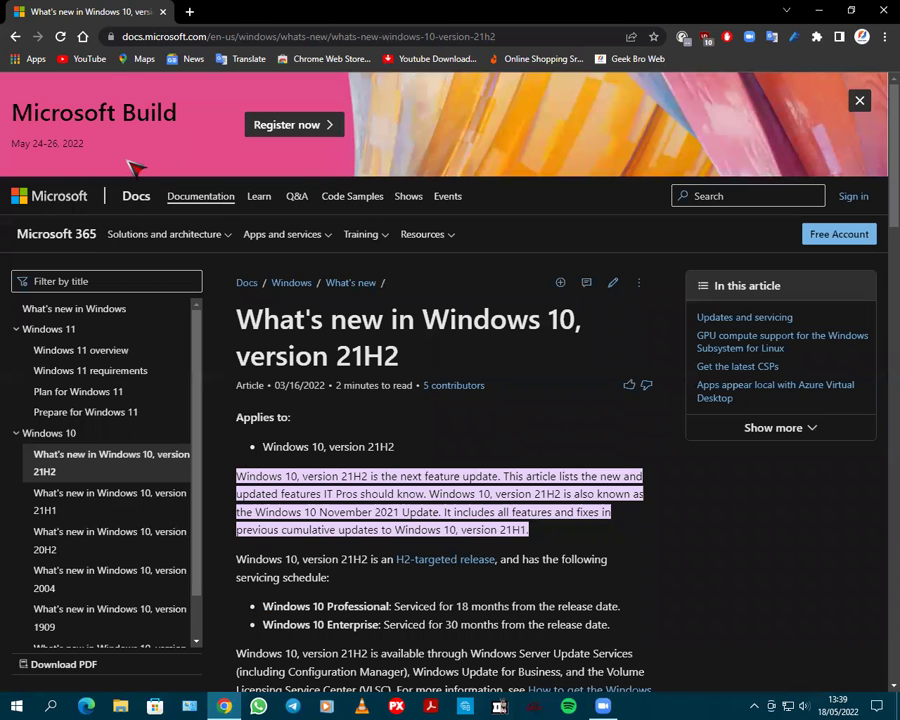
Go back to the 'update 21h2' Google results, scroll them, then show the desktop with Win+D
key("alt+Left")
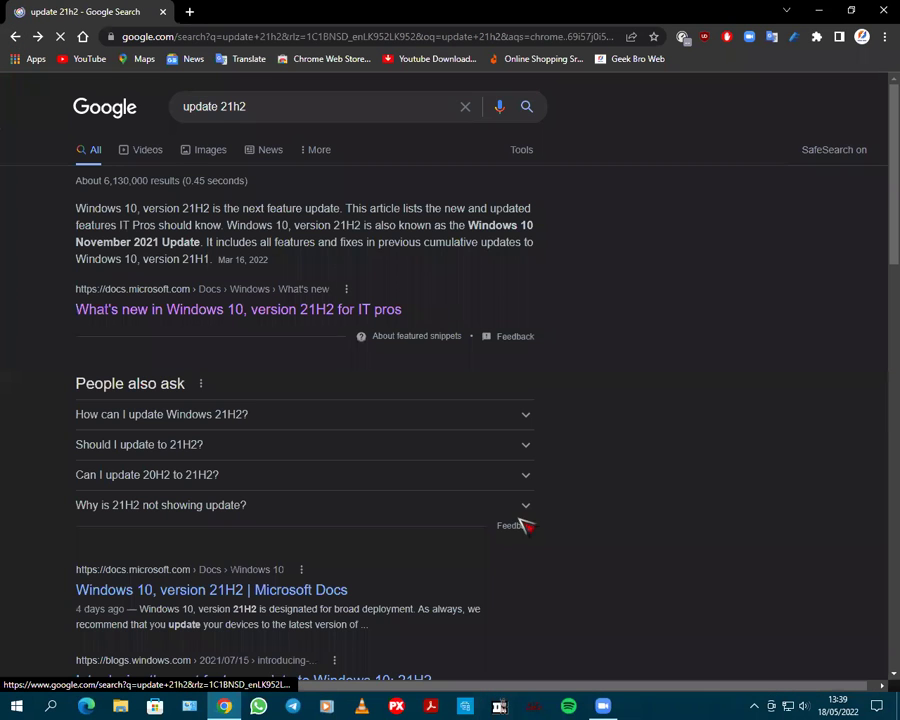
scroll(884, 305, "down", 2)
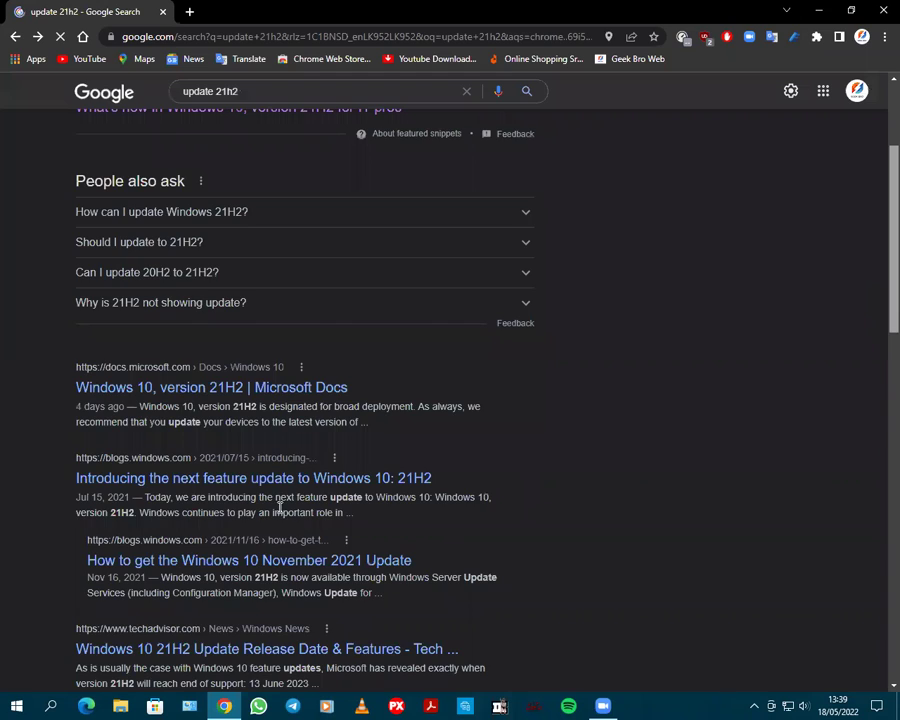
scroll(279, 502, "down", 1)
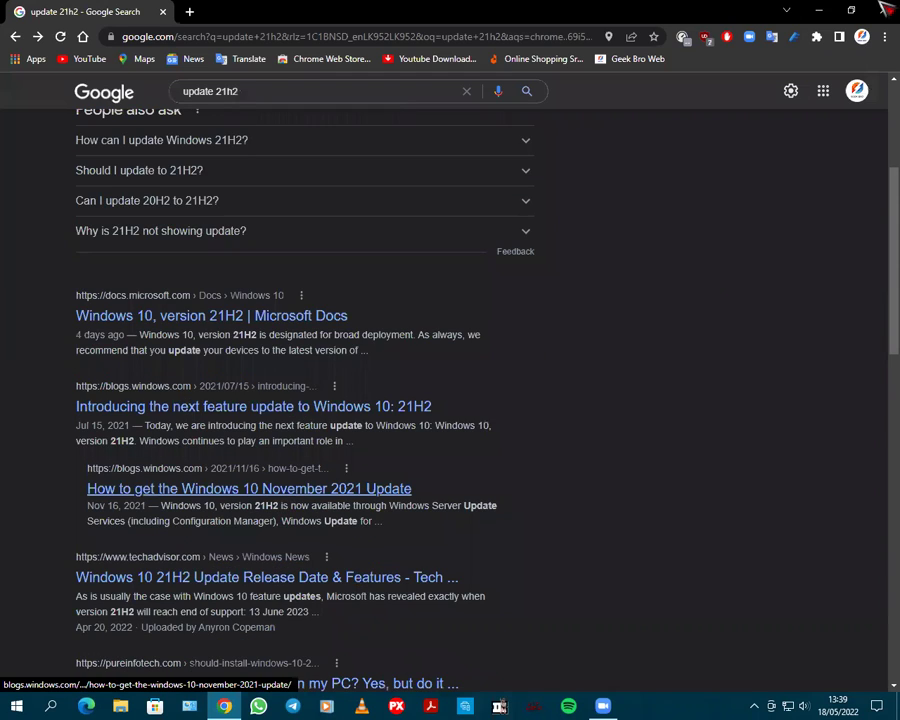
key("super+d")
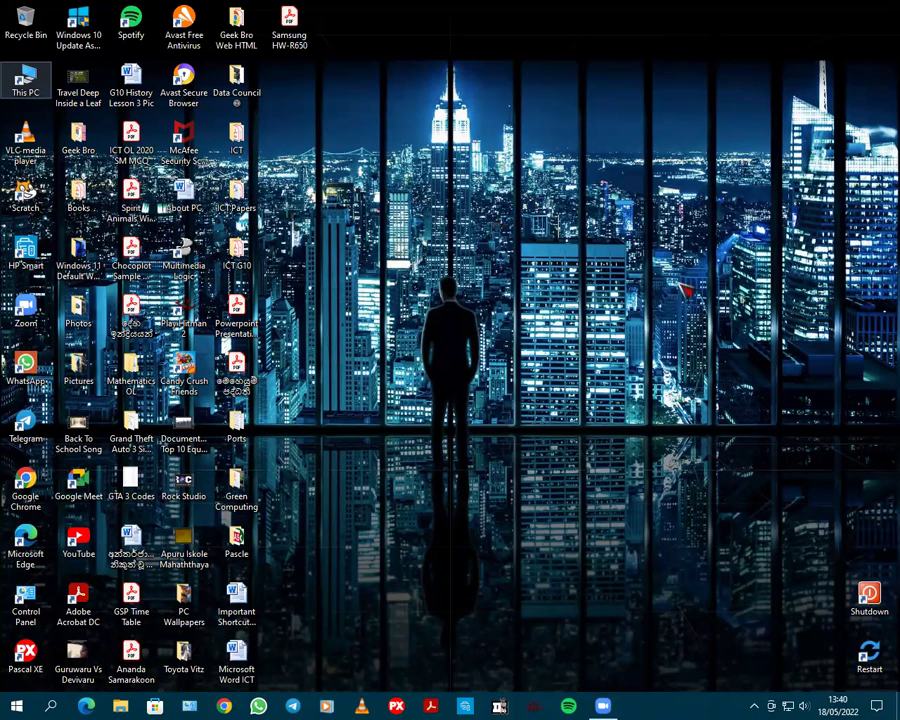
Open This PC in File Explorer and add an on-screen note containing a phone number
key("Return")
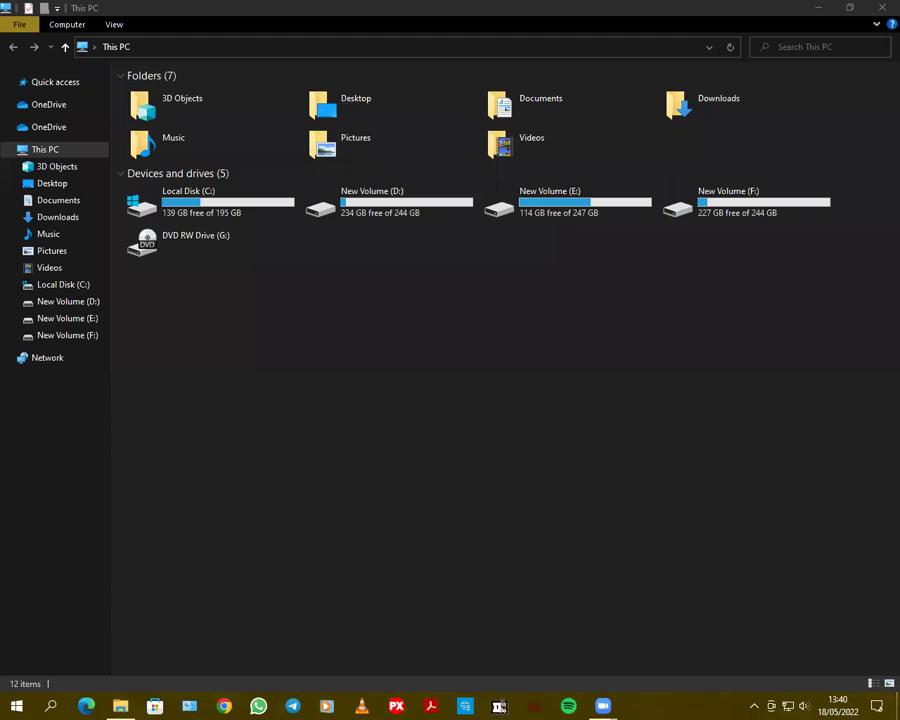
left_click(198, 418)
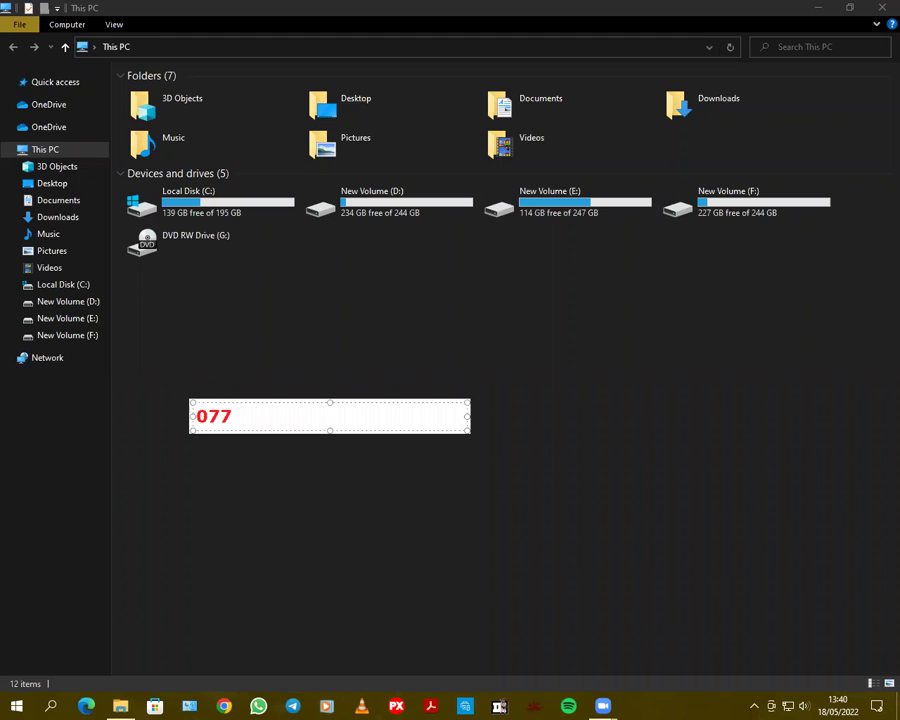
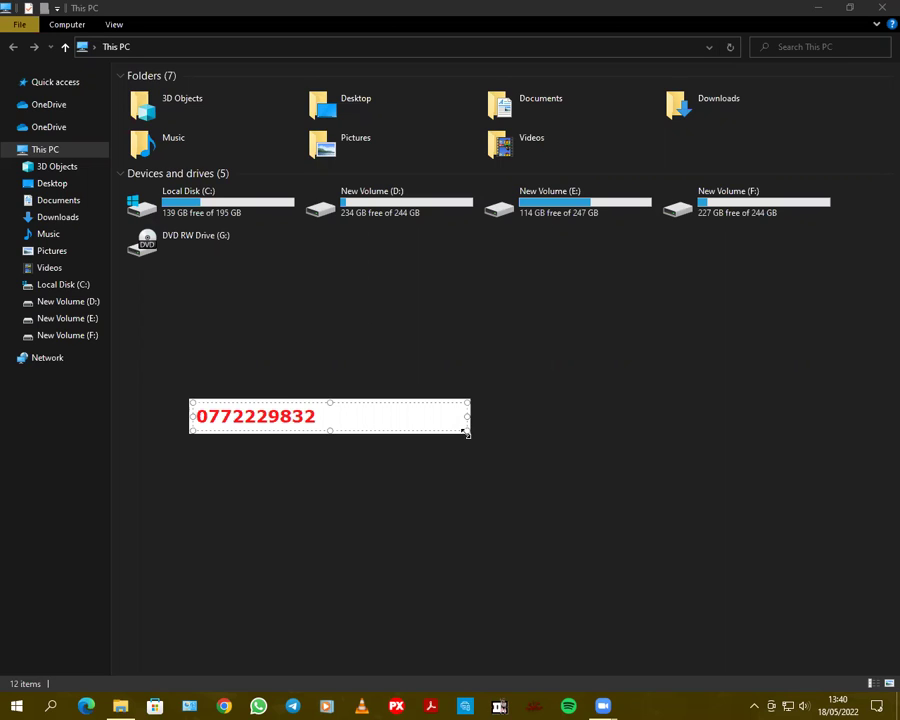
left_click(530, 488)
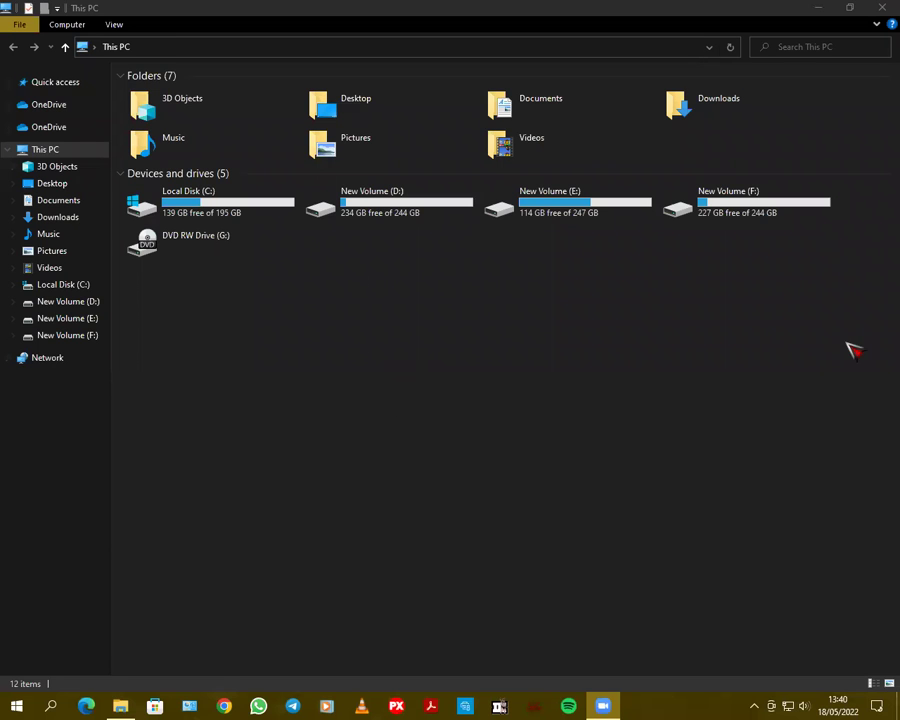
Open New Volume (F:) and select the Windows 10 Upgrade 21H2 installer among its files
double_click(745, 212)
scroll(885, 285, "down", 1)
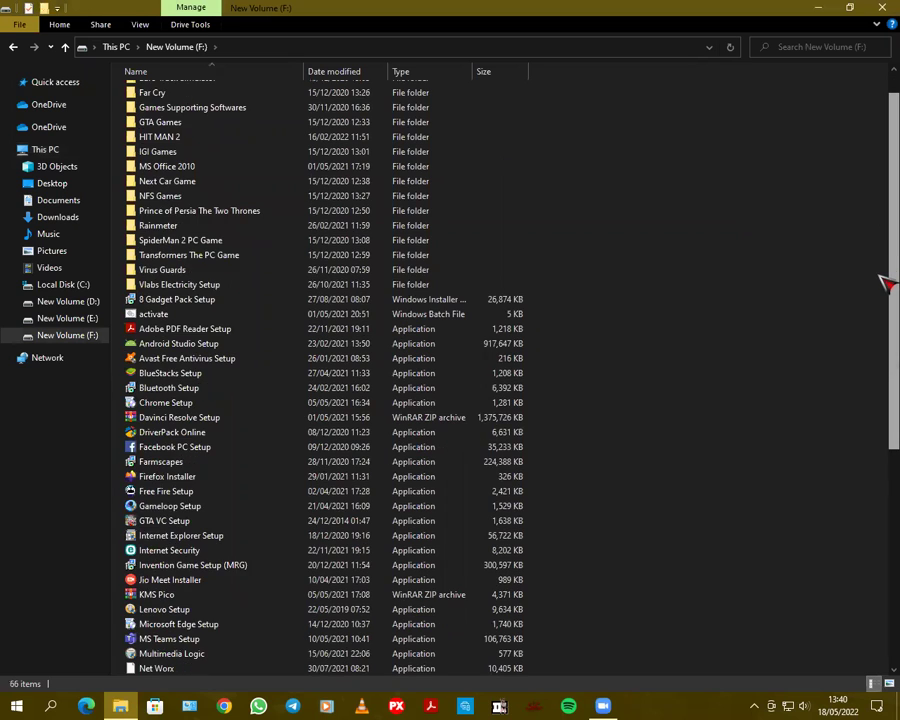
scroll(885, 285, "down", 4)
scroll(885, 410, "down", 3)
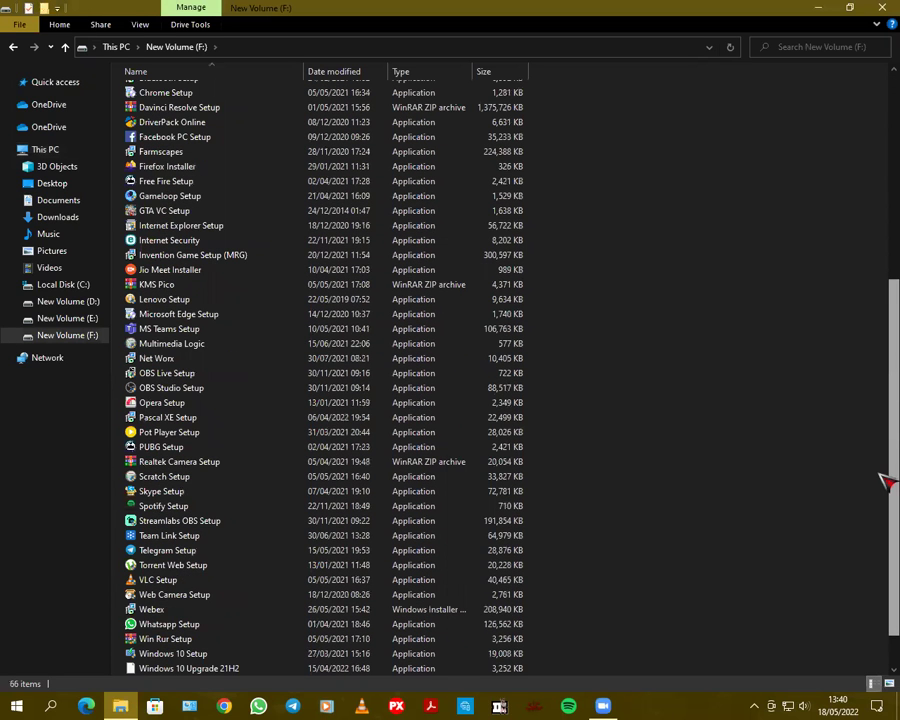
scroll(885, 481, "down", 1)
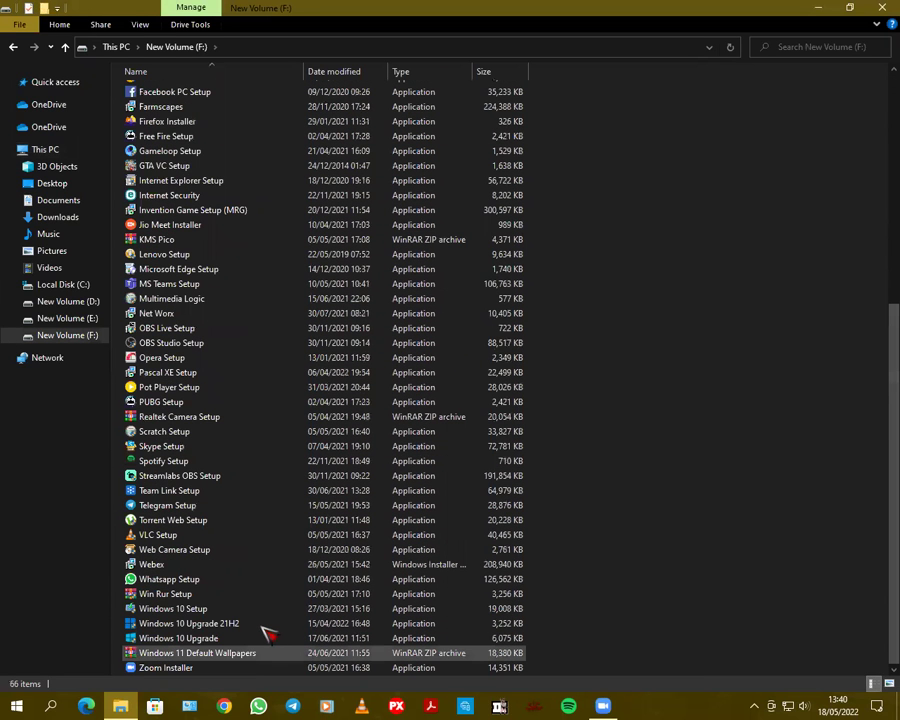
left_click(258, 639)
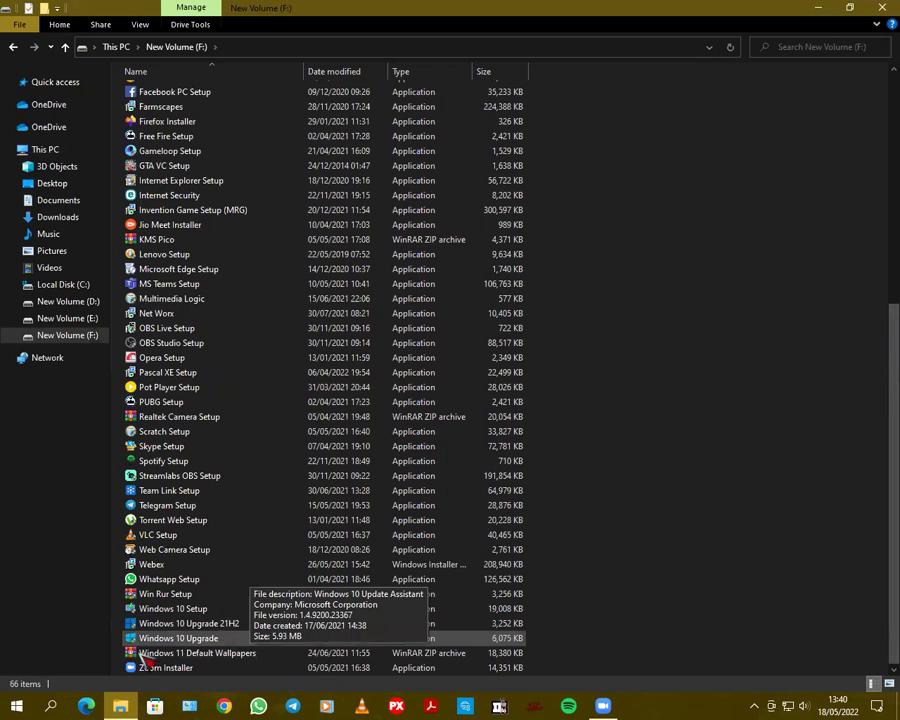
left_click(190, 652)
left_click(135, 625)
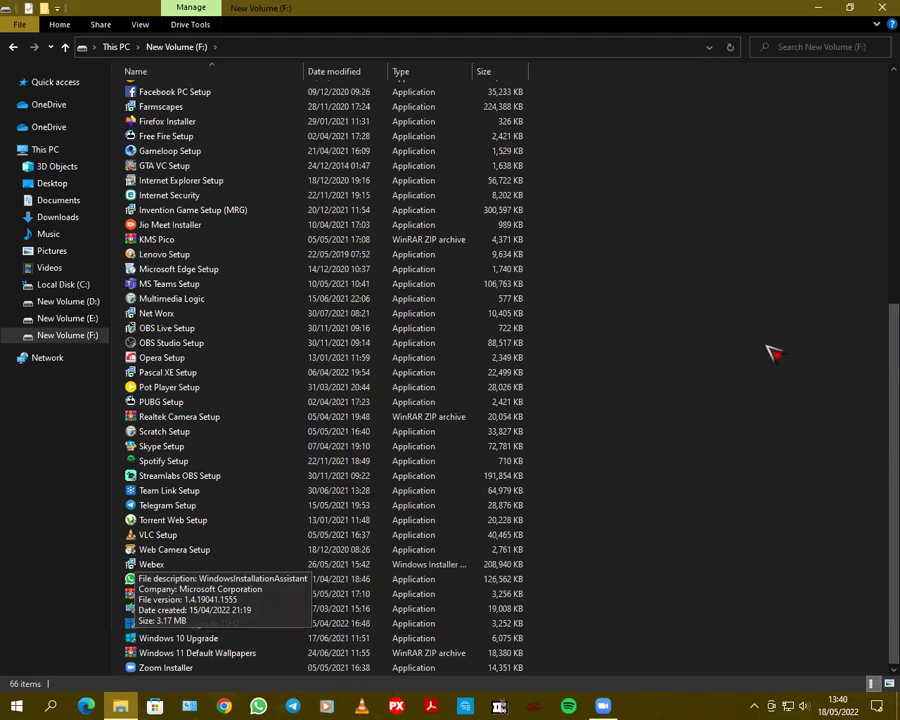
Scroll back up and close the File Explorer window from the taskbar
left_click_drag(890, 498, 890, 64)
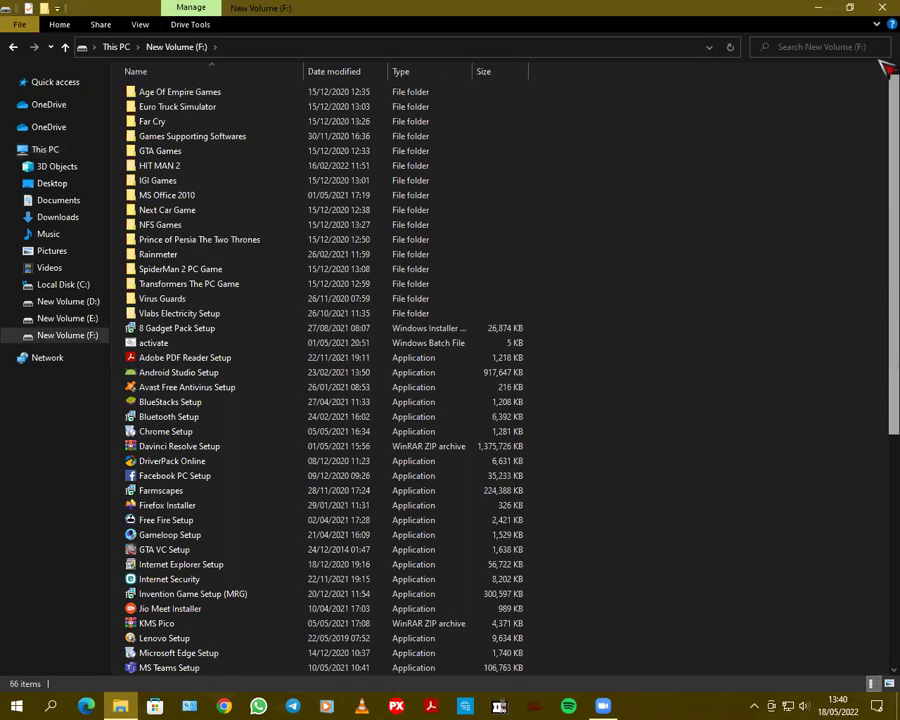
left_click(885, 568)
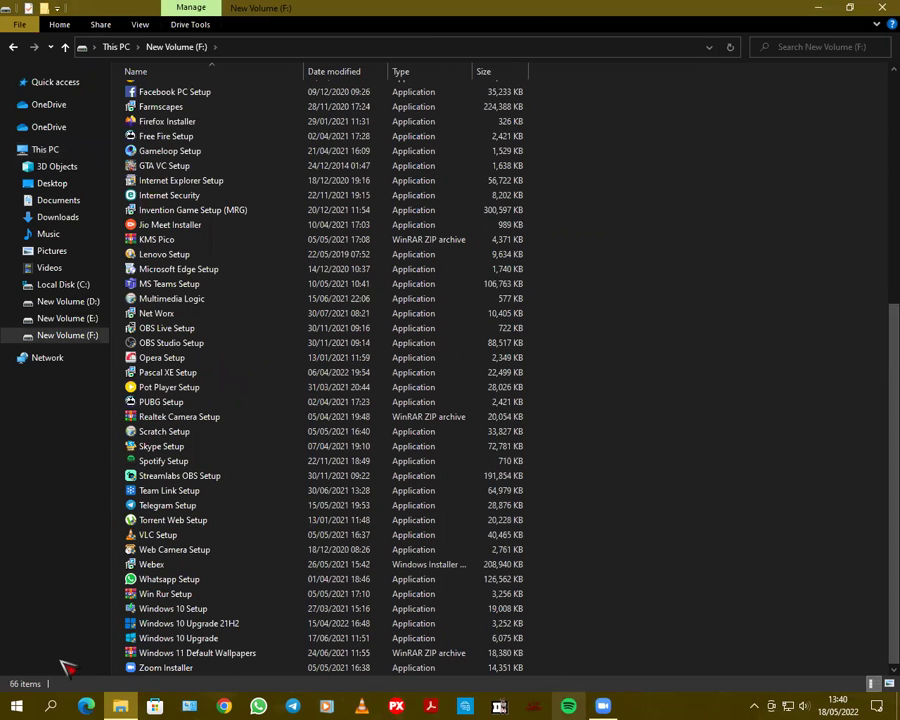
right_click(130, 703)
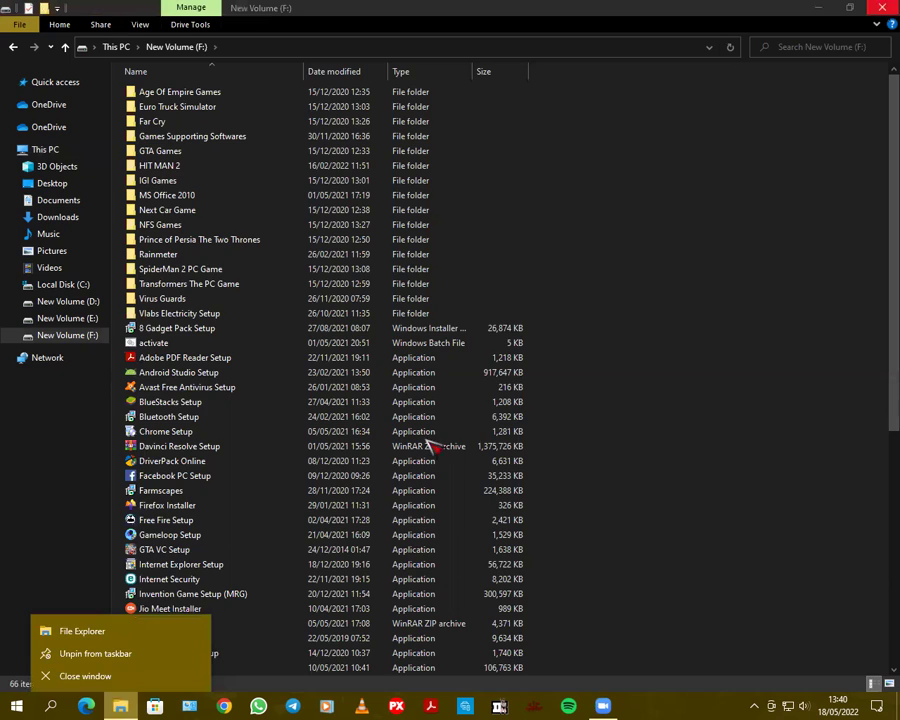
left_click(84, 672)
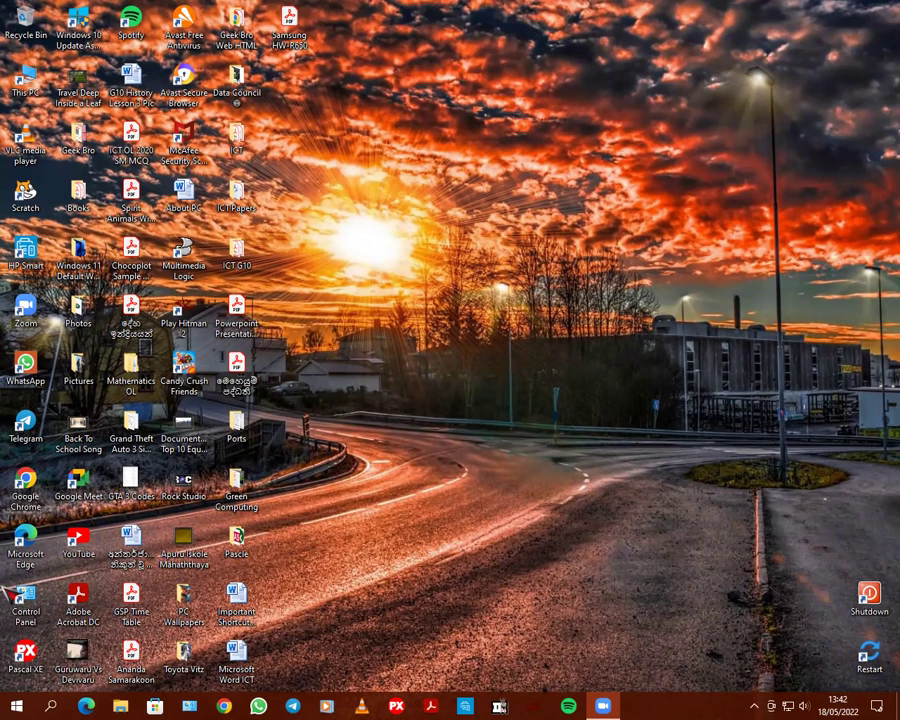
Dismiss the Start menu and open This PC from the desktop icon
left_click(16, 706)
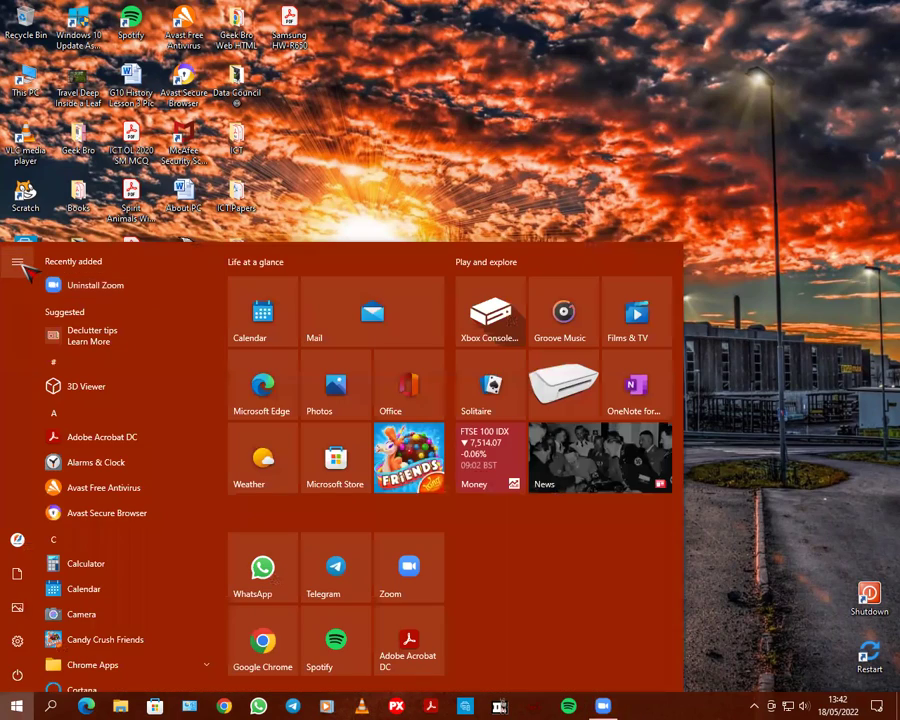
mouse_move(20, 264)
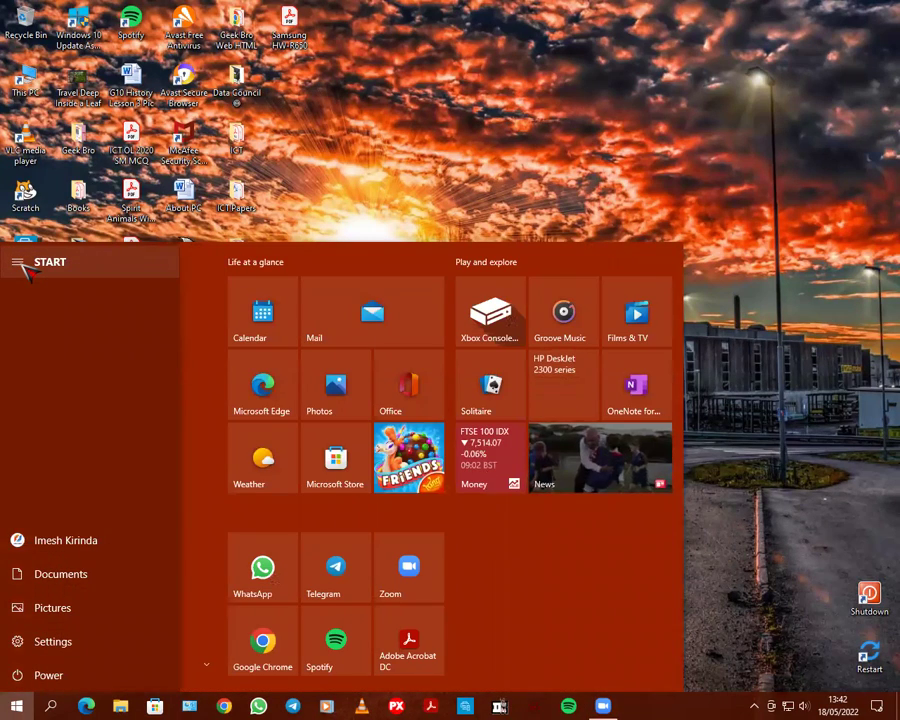
left_click(694, 371)
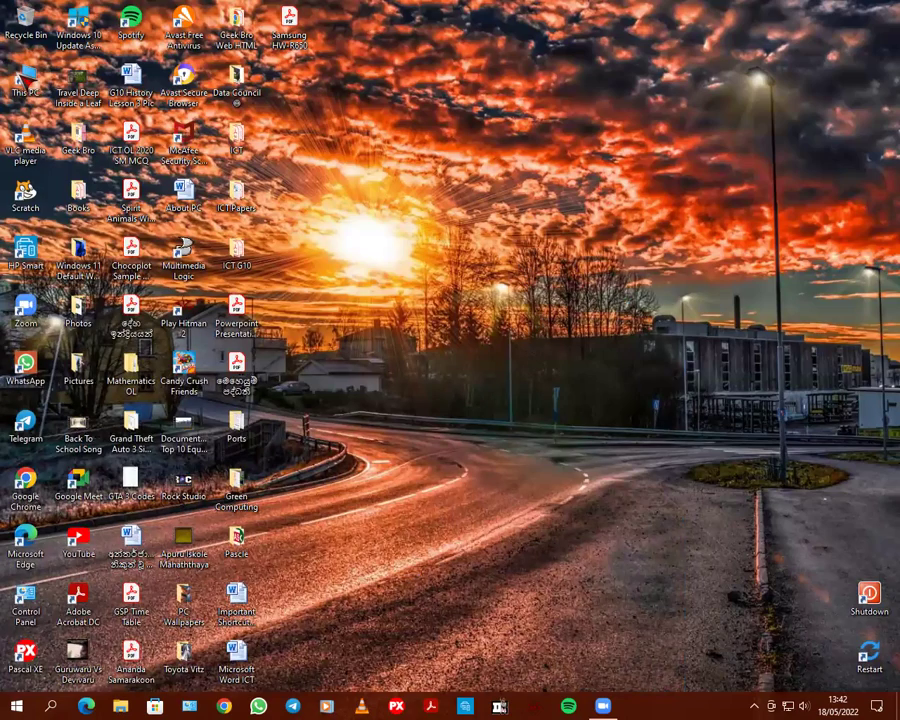
double_click(22, 70)
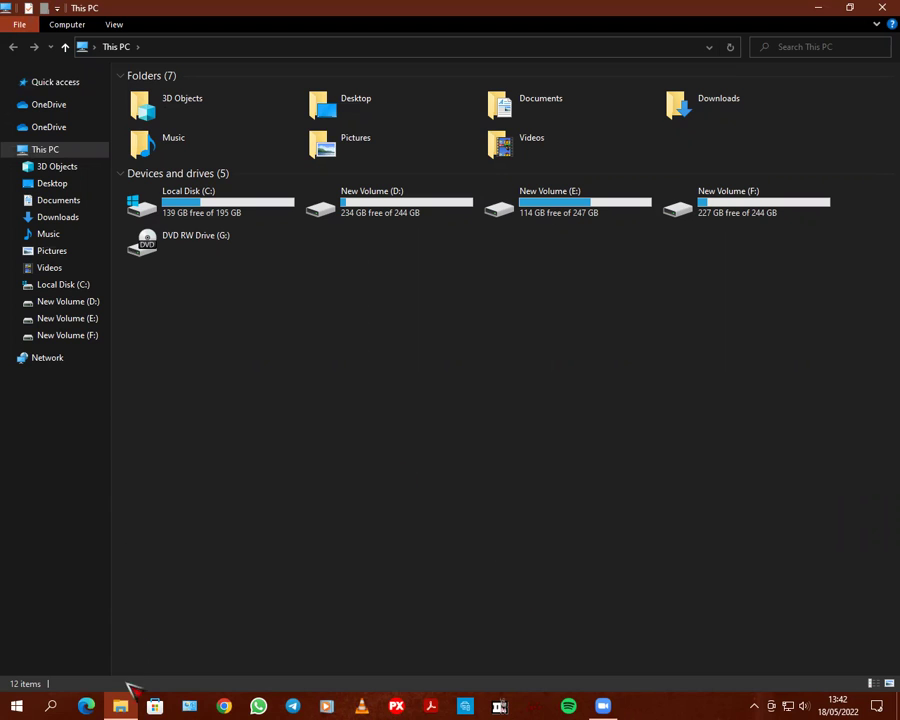
Close the This PC File Explorer window to return to the desktop
left_click(884, 7)
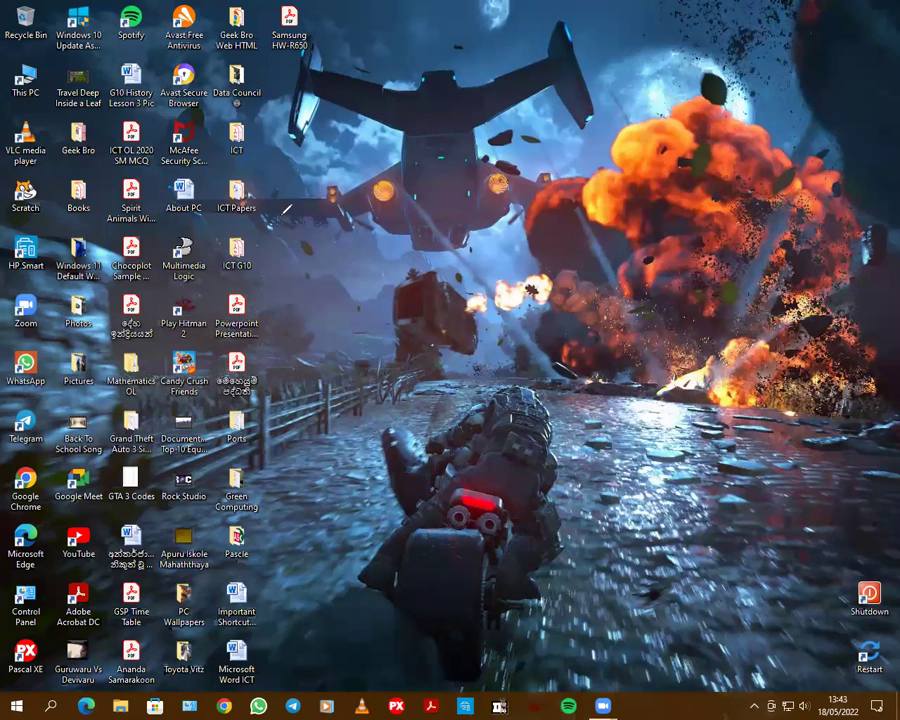
left_click(309, 318)
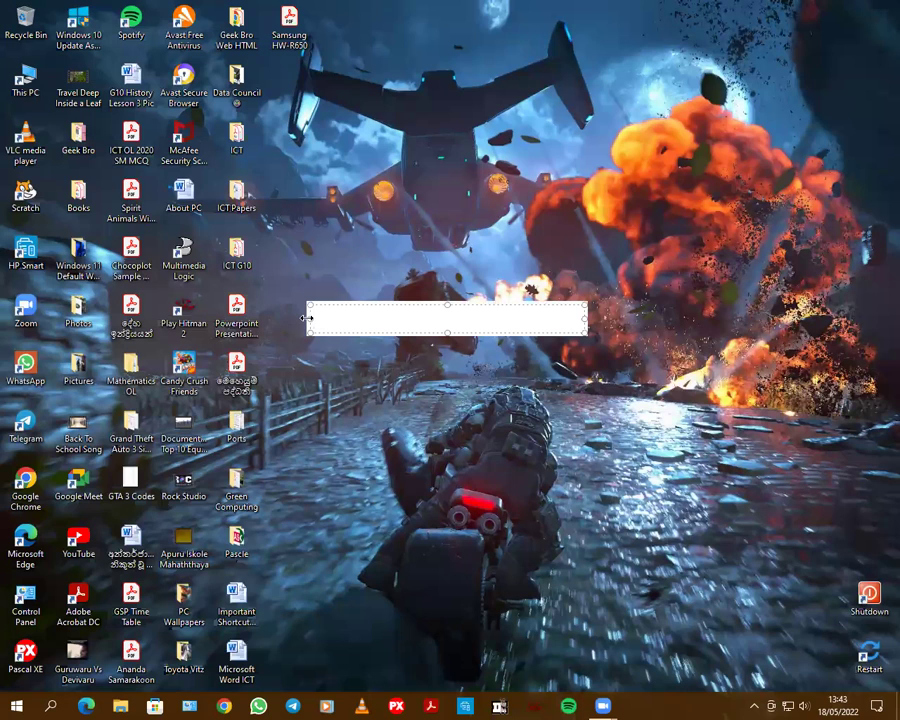
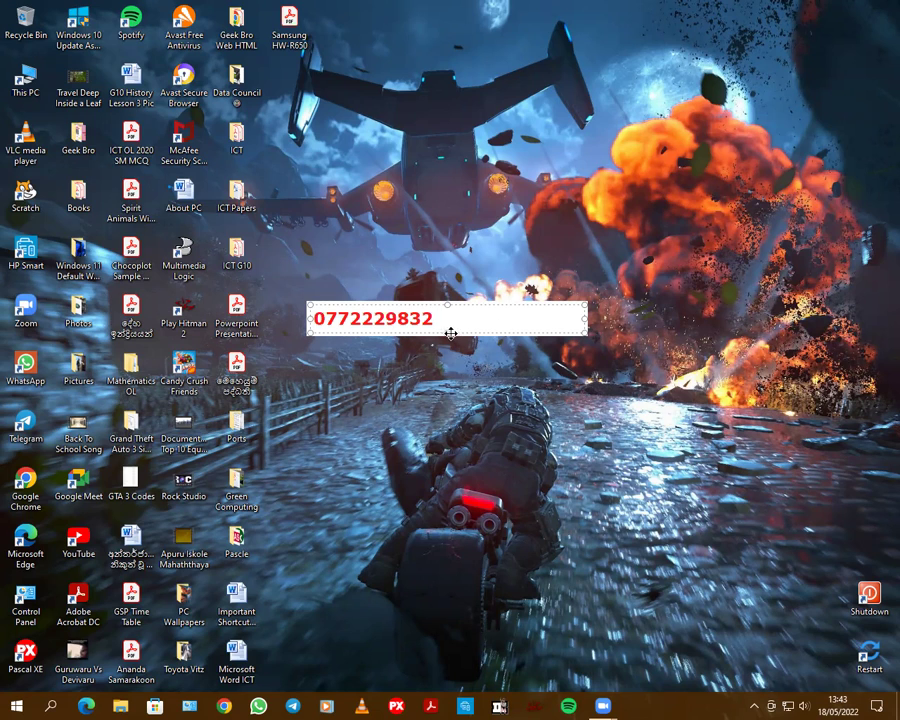
left_click(370, 311)
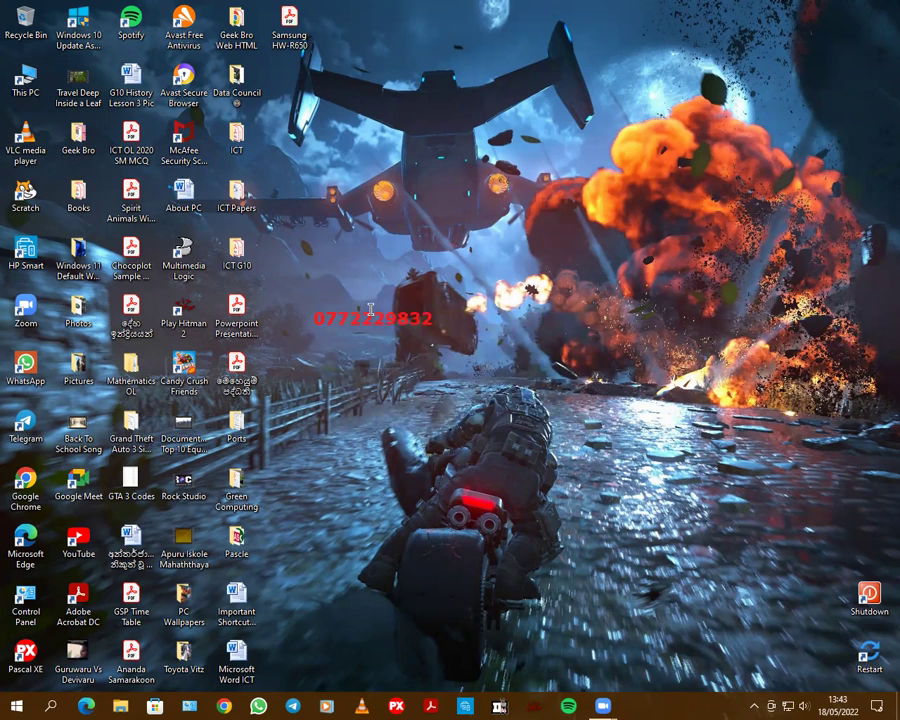
key("Escape")
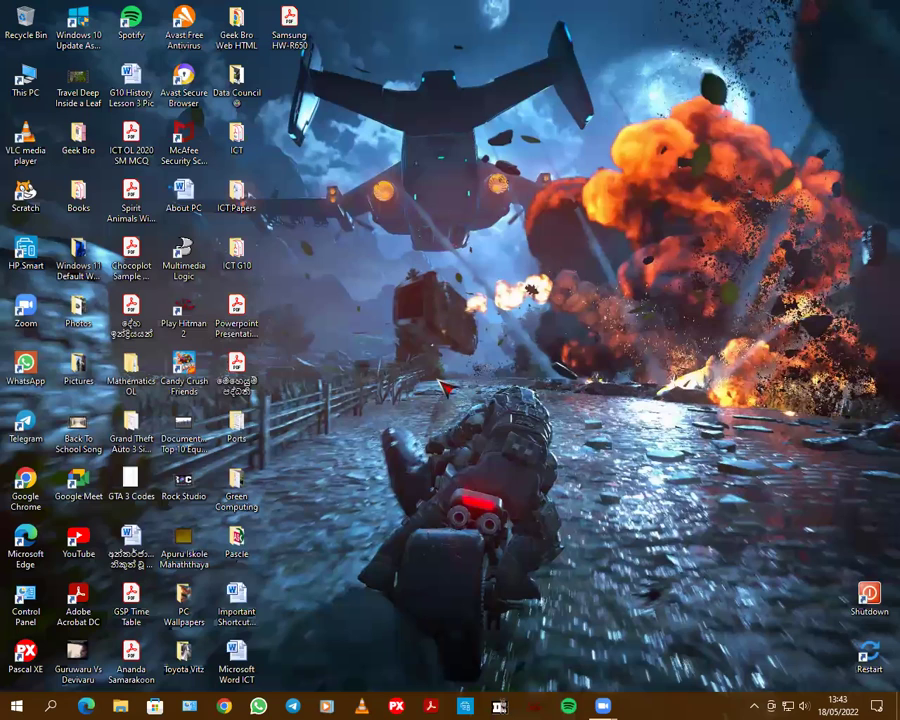